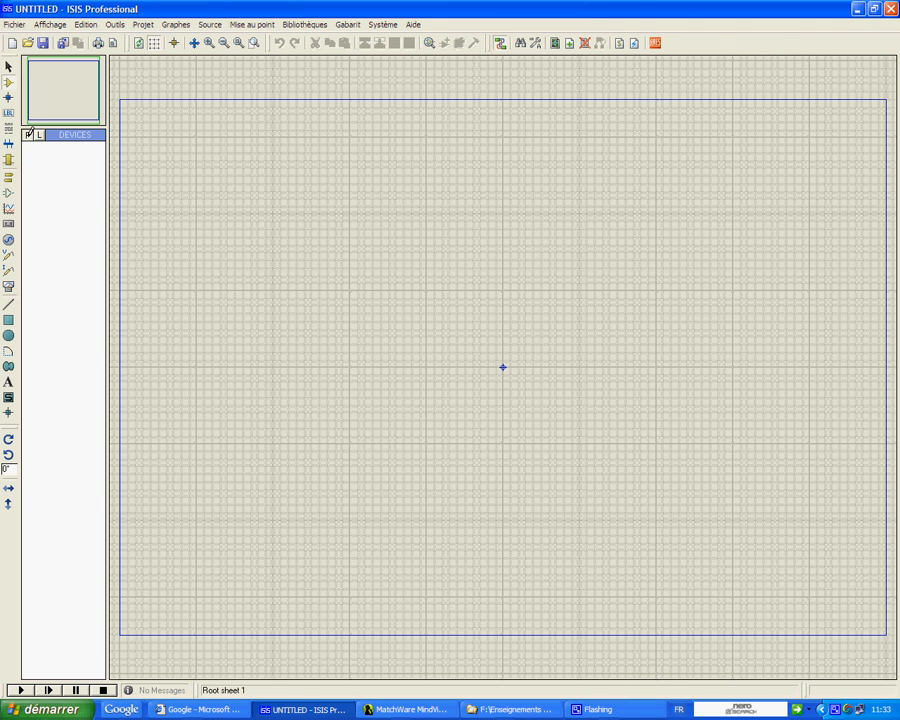
- Add the NMOSFET device from the unspecified category (Non spécifié) to the device list
left_click(29, 133)
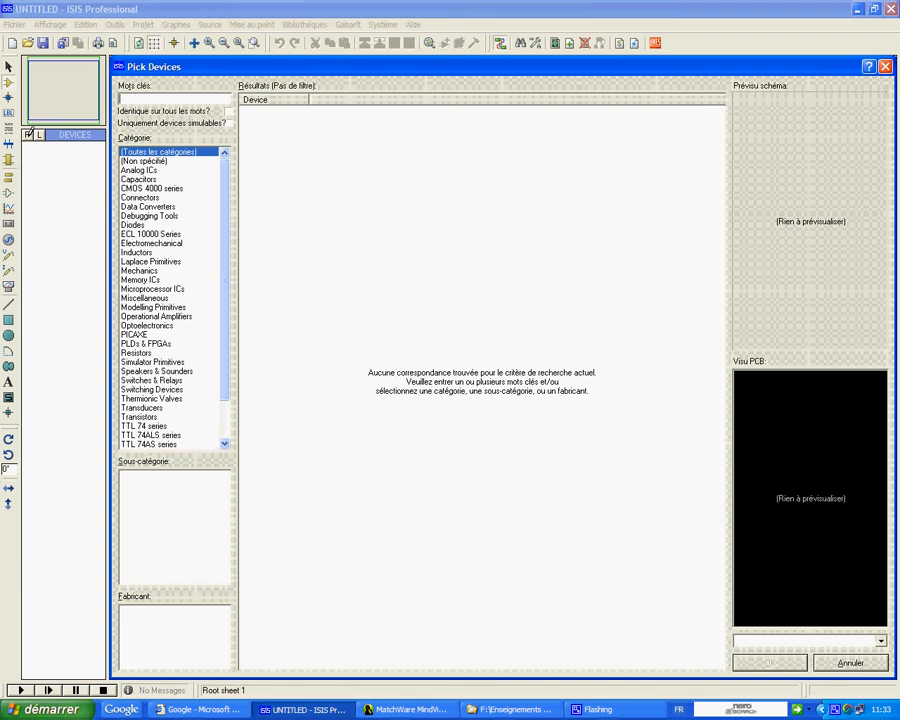
left_click(143, 163)
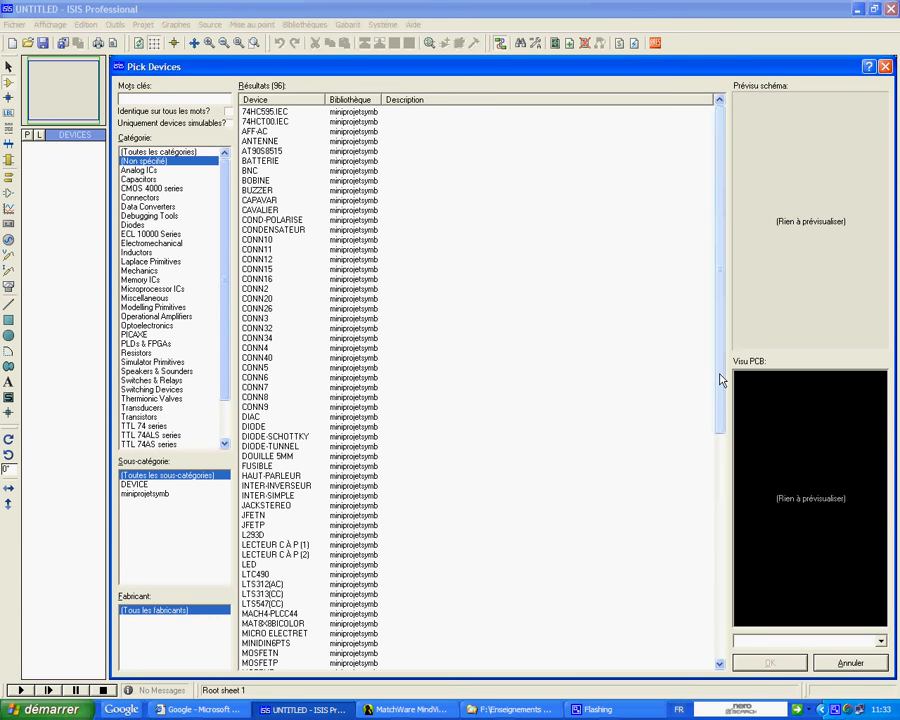
left_click_drag(720, 378, 708, 679)
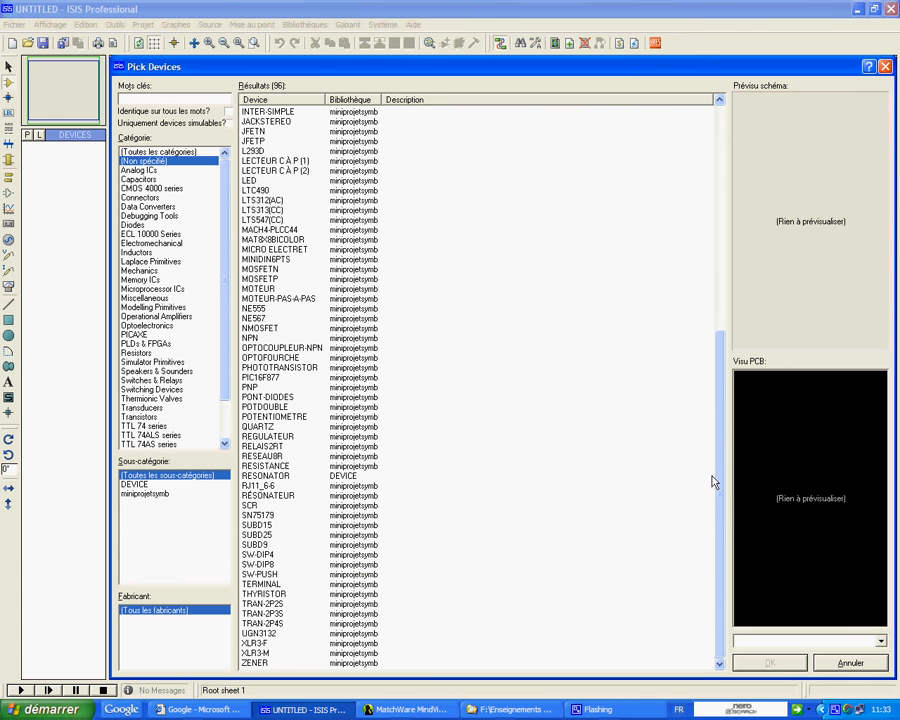
left_click_drag(716, 479, 720, 444)
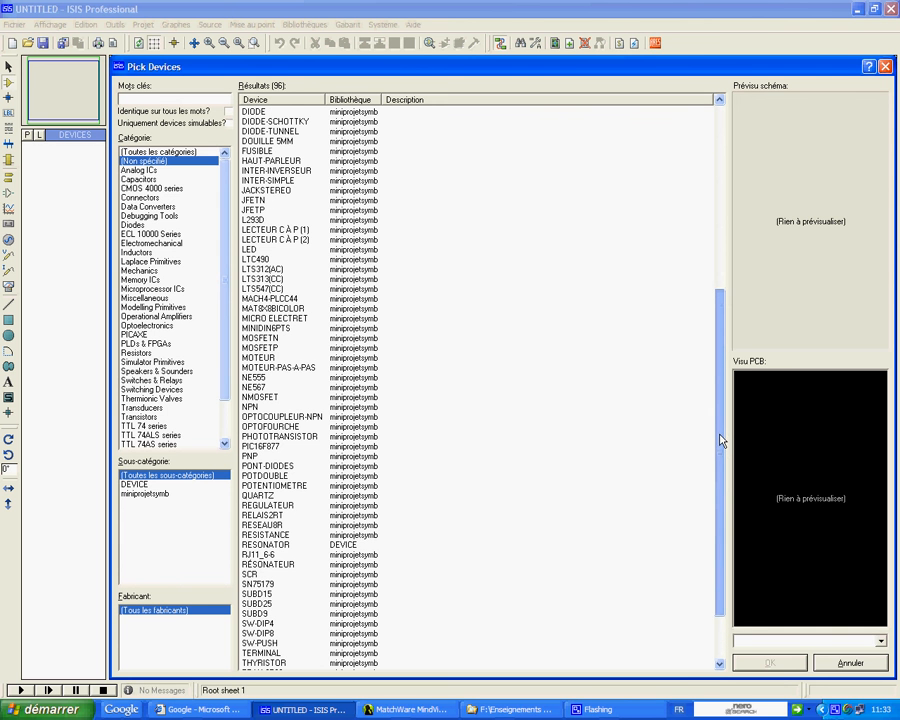
left_click(254, 202)
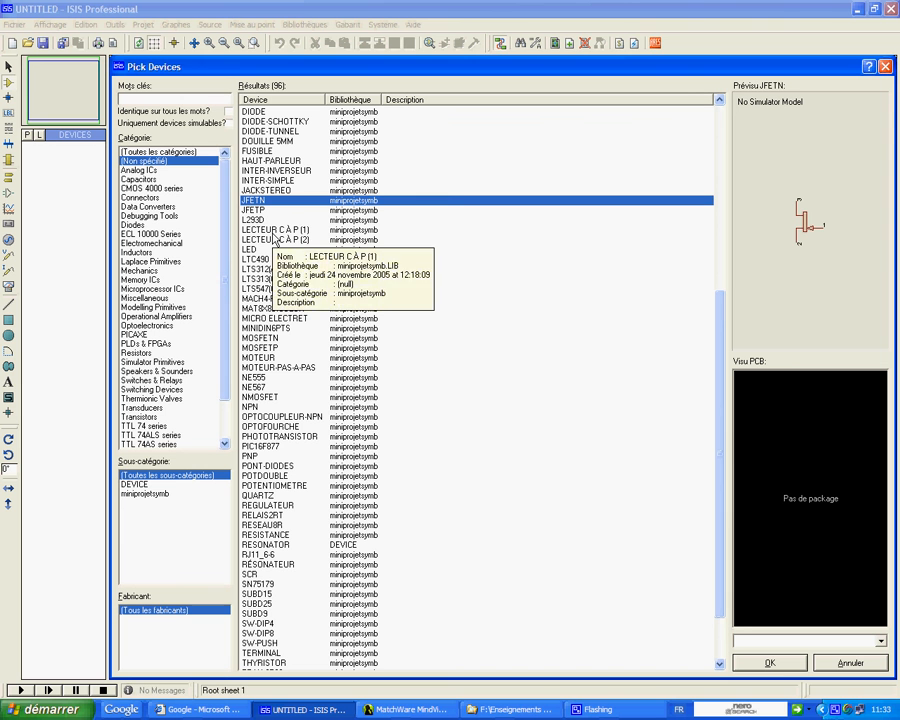
left_click(254, 408)
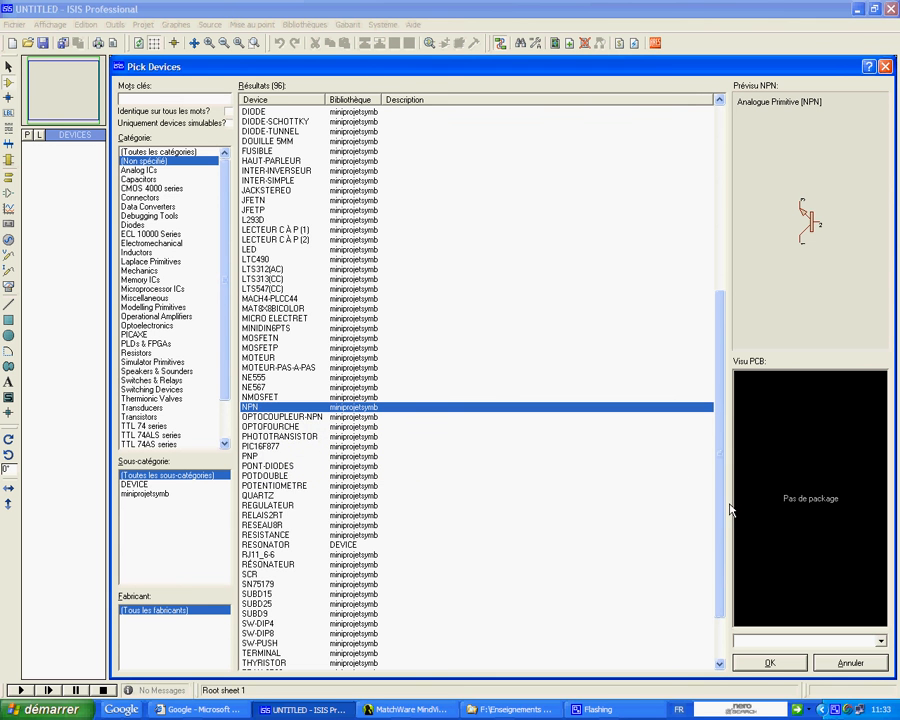
scroll(724, 512, "down", 2)
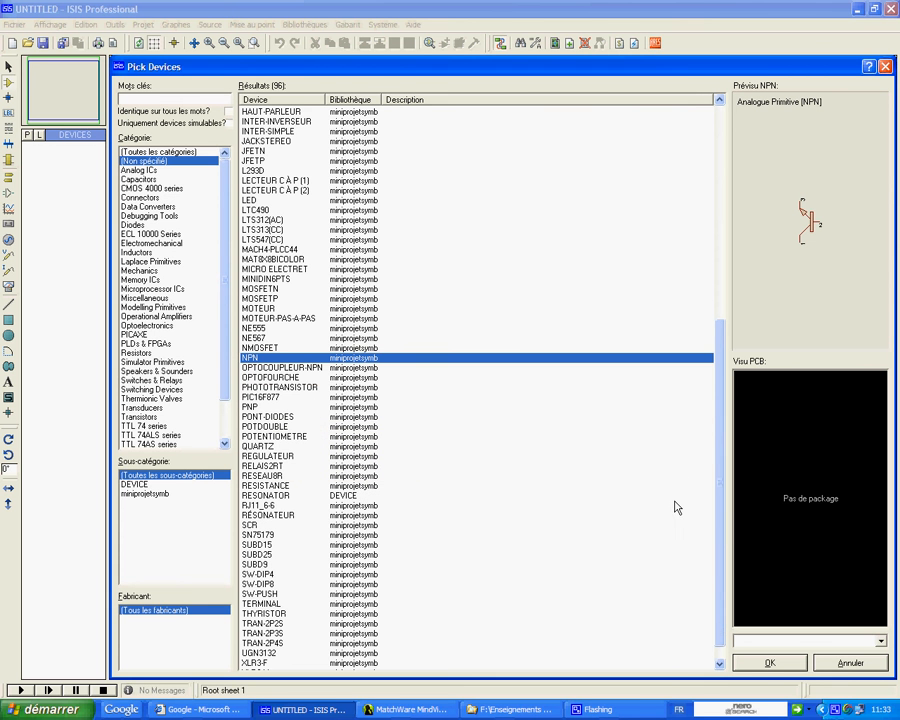
scroll(680, 543, "down", 1)
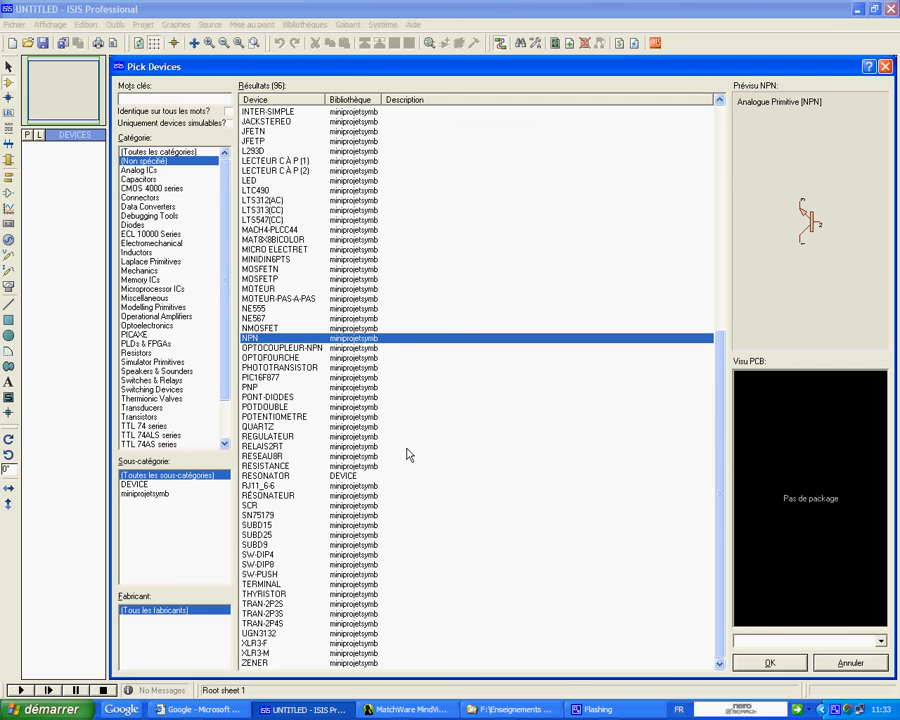
left_click(252, 329)
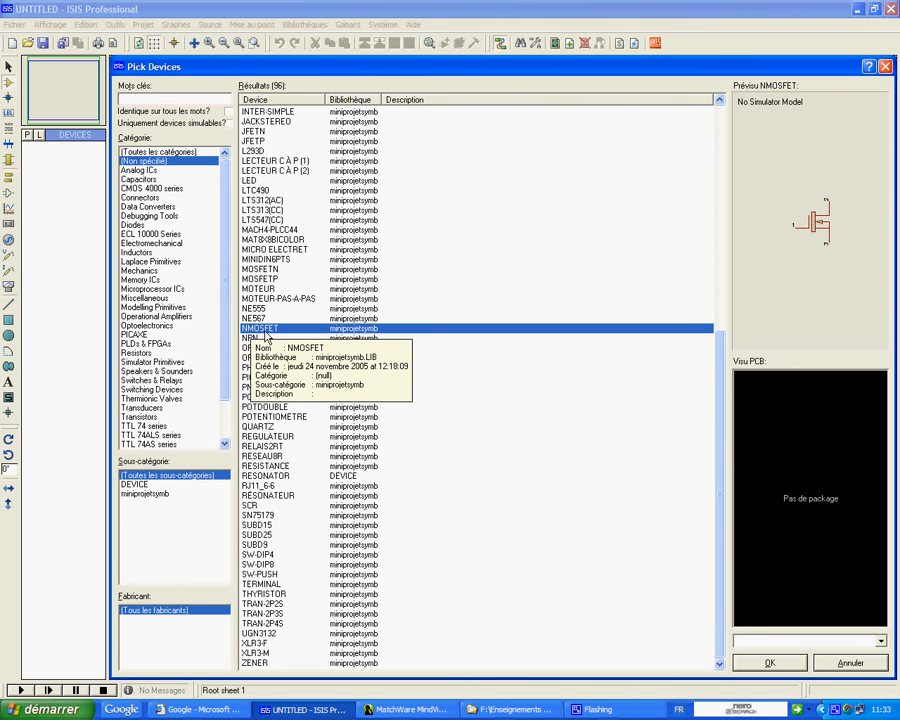
double_click(267, 336)
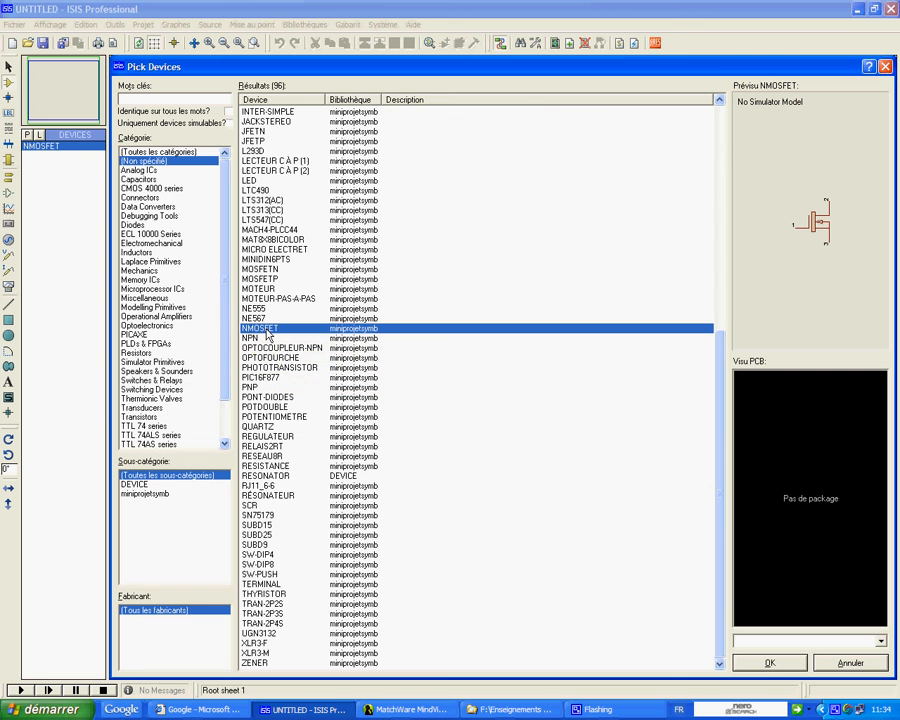
left_click(766, 663)
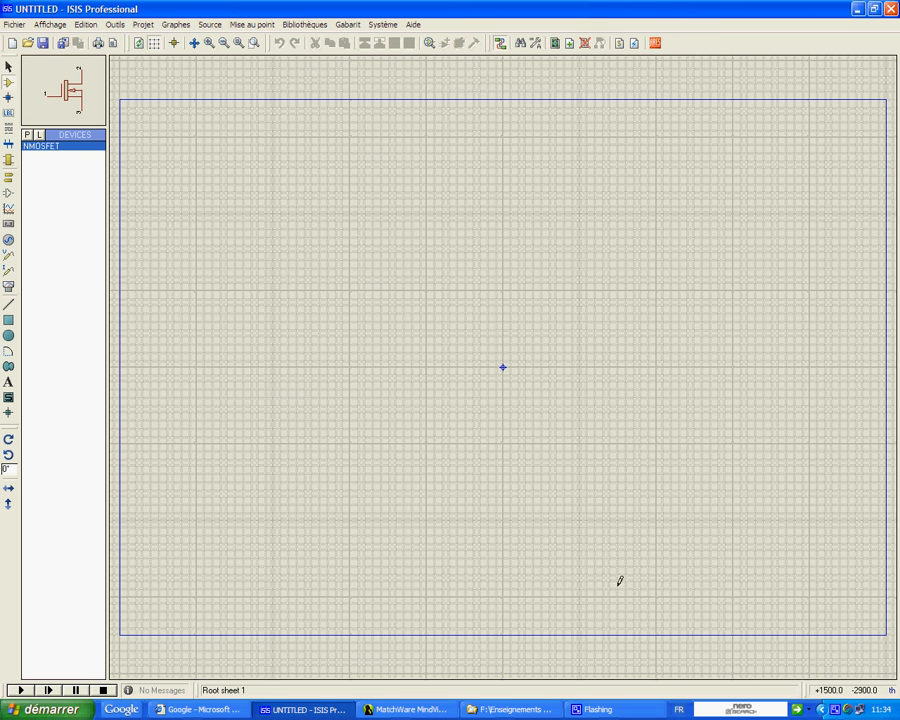
- Place one NMOSFET in the sheet's upper-left area and decompose it into its graphics, pins and text
left_click(290, 292)
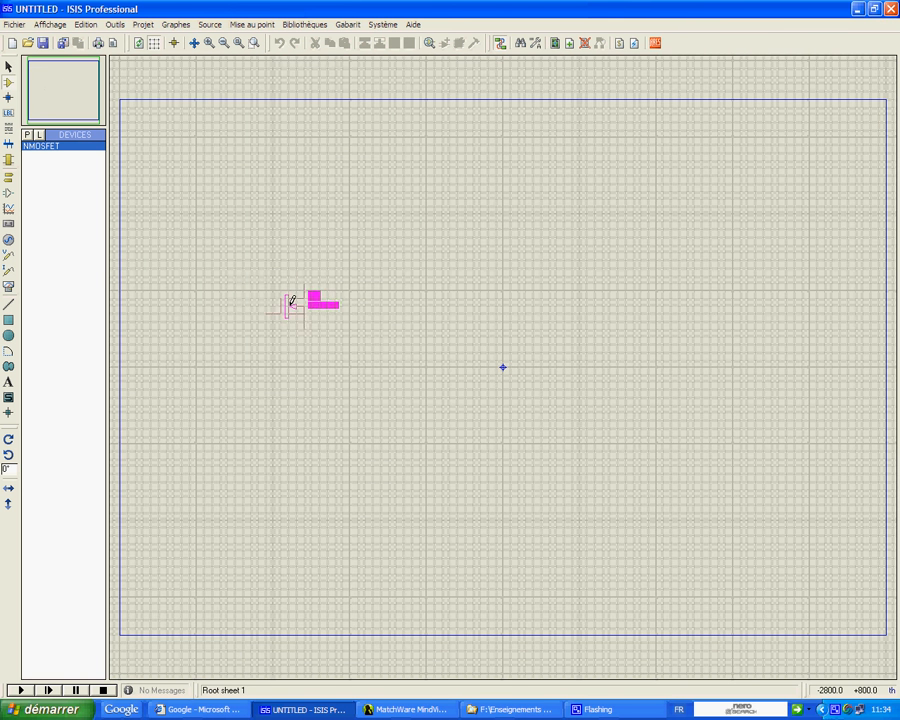
left_click(301, 330)
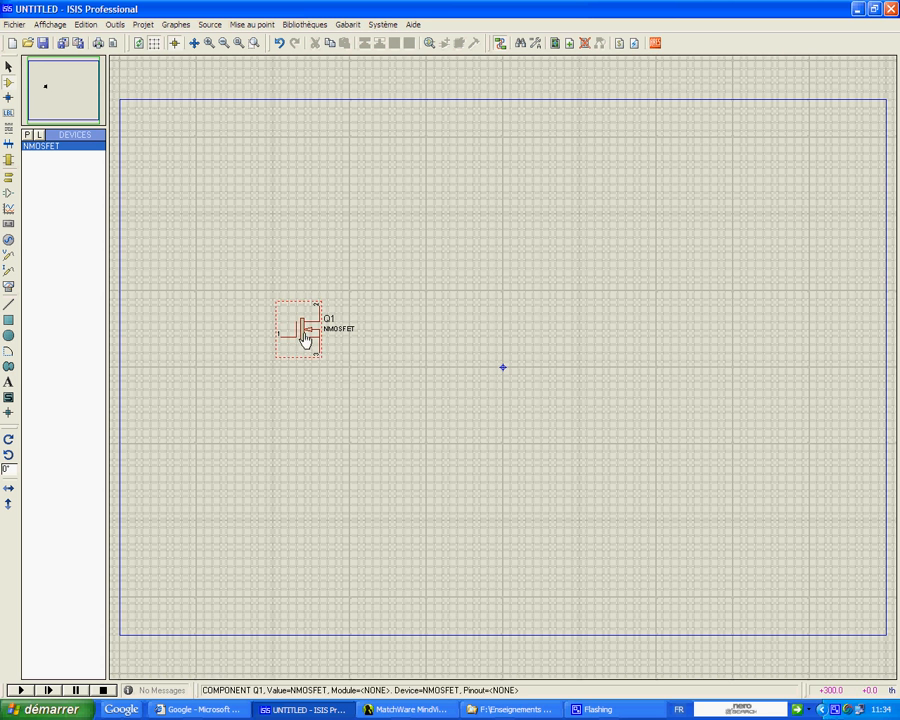
left_click_drag(243, 283, 419, 420)
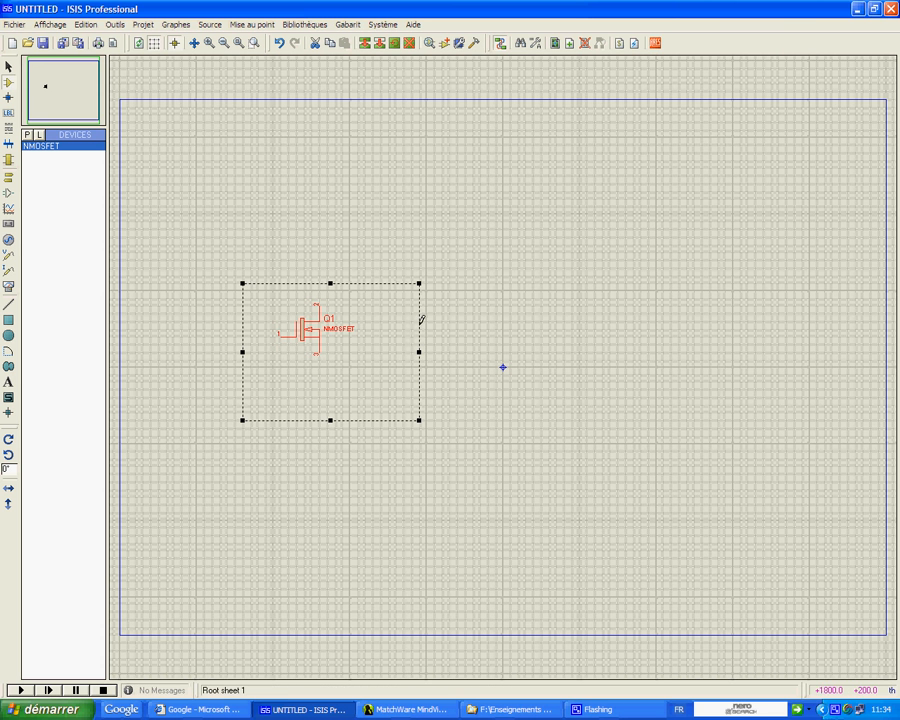
left_click(314, 26)
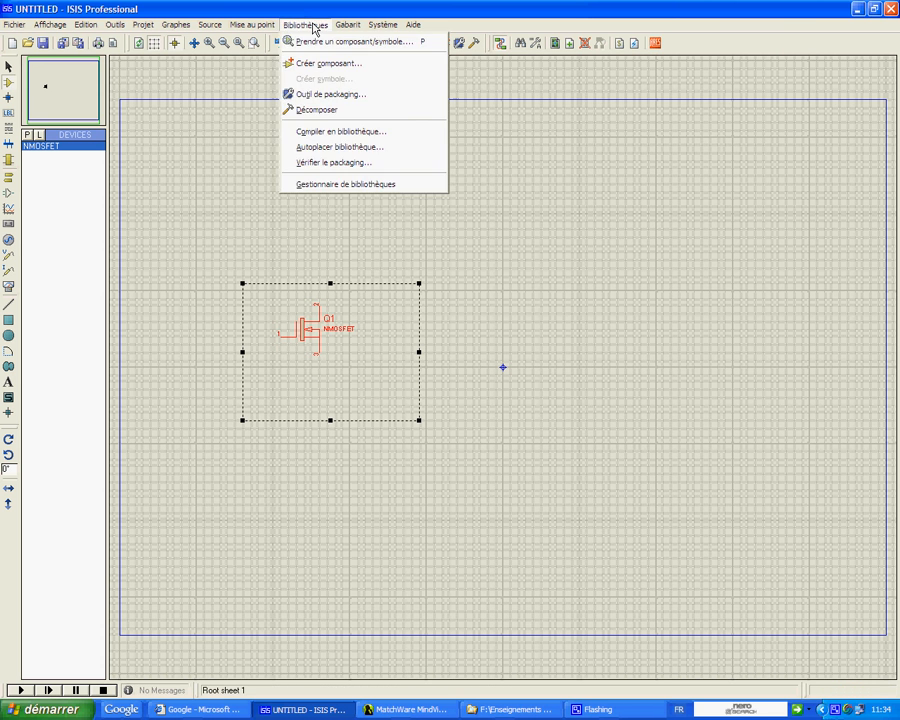
left_click(318, 111)
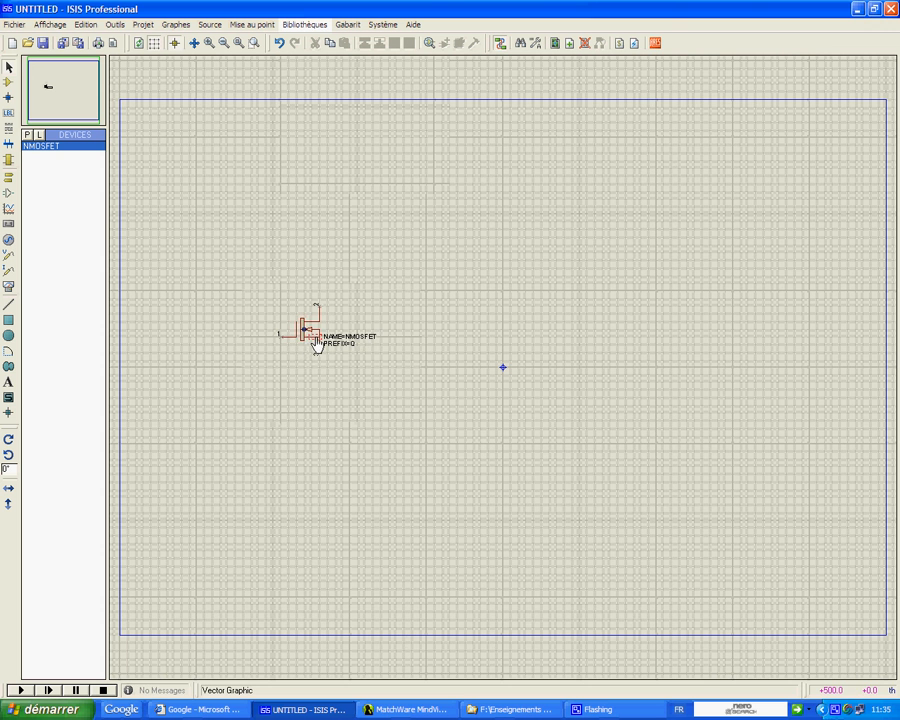
- Move the NAME/PREFIX text script from beside the transistor symbol to below it
scroll(311, 340, "up", 3)
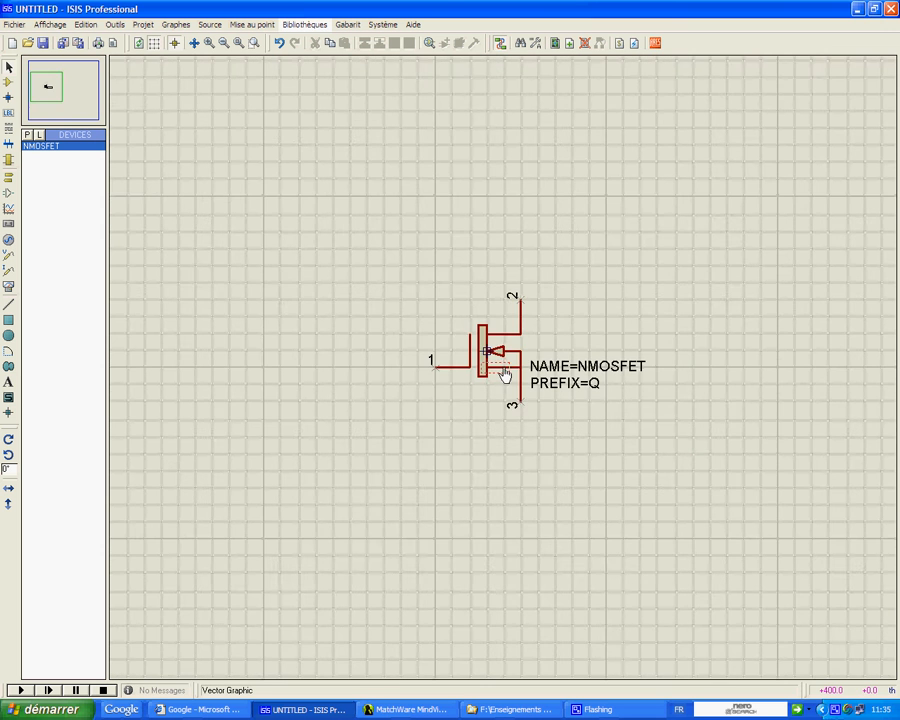
left_click(572, 375)
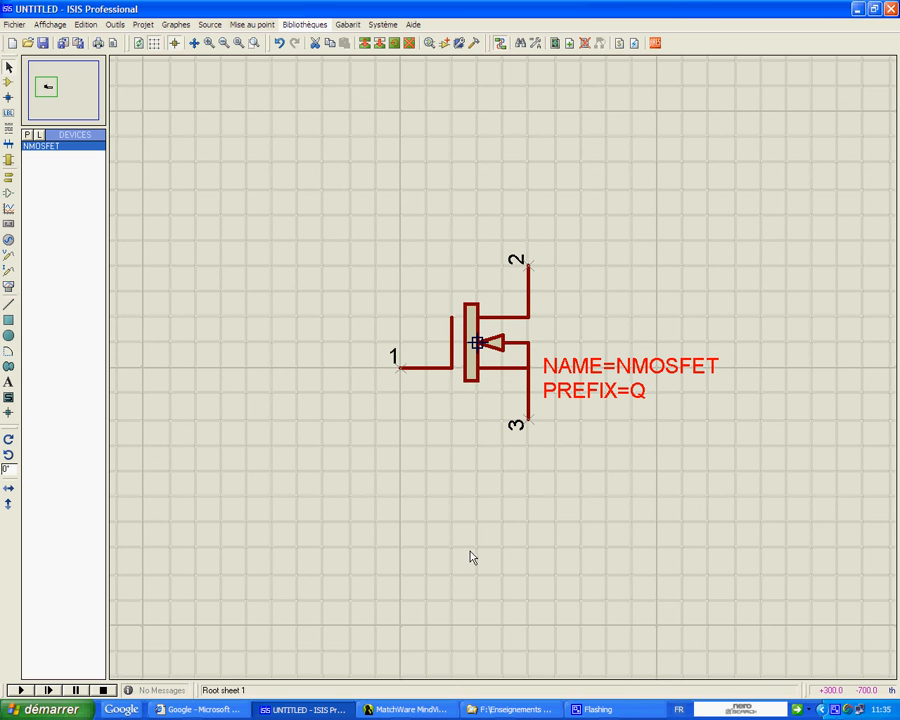
left_click_drag(597, 373, 400, 492)
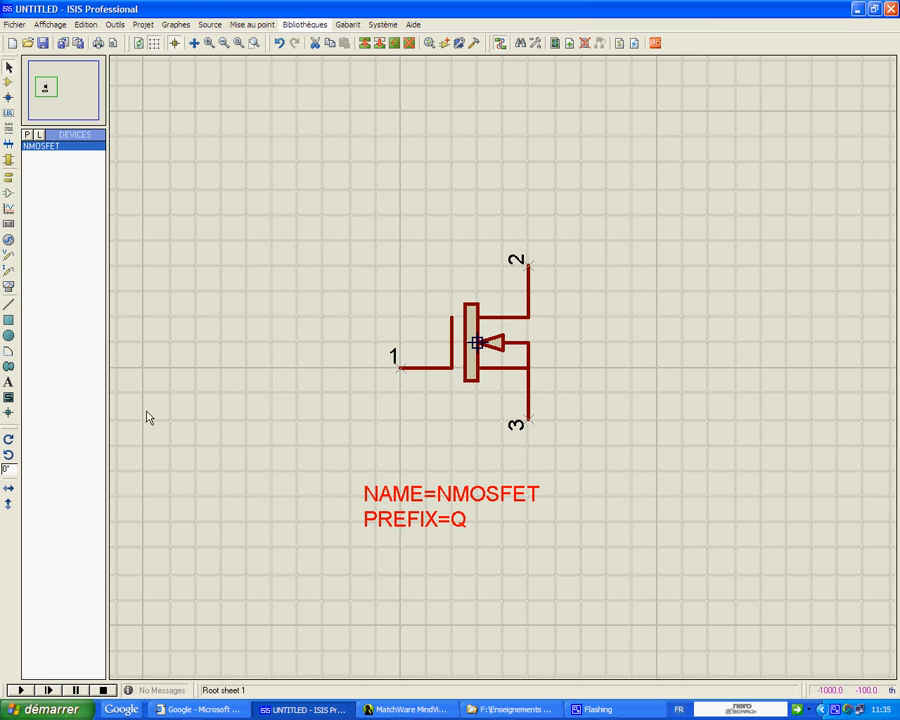
- Draw a circle above and to the left of the transistor symbol, with a small upright rectangle inside it, both in COMPONENT style
left_click(9, 337)
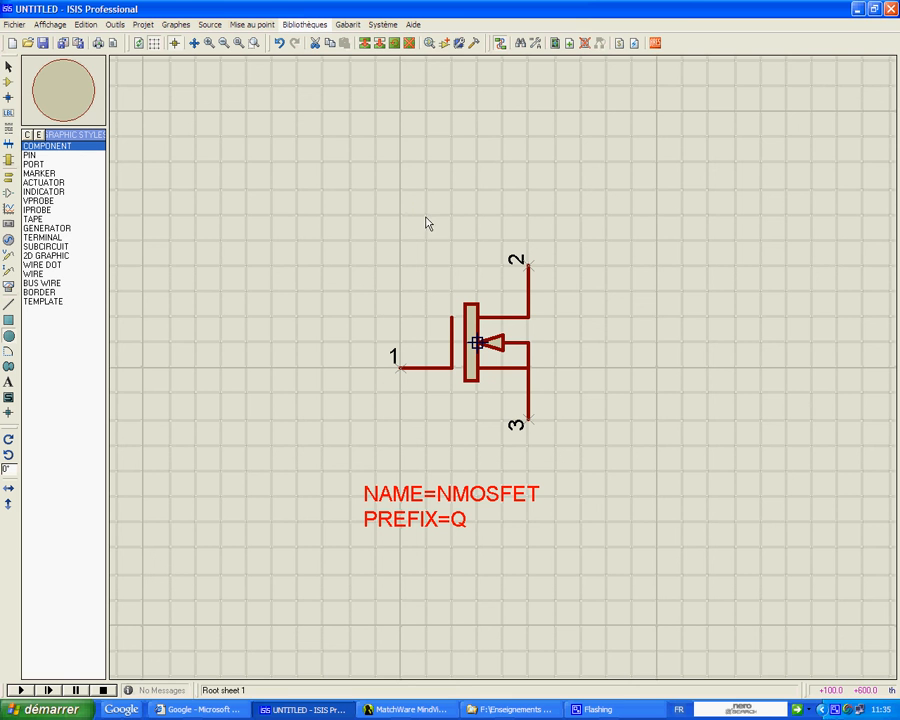
left_click(289, 171)
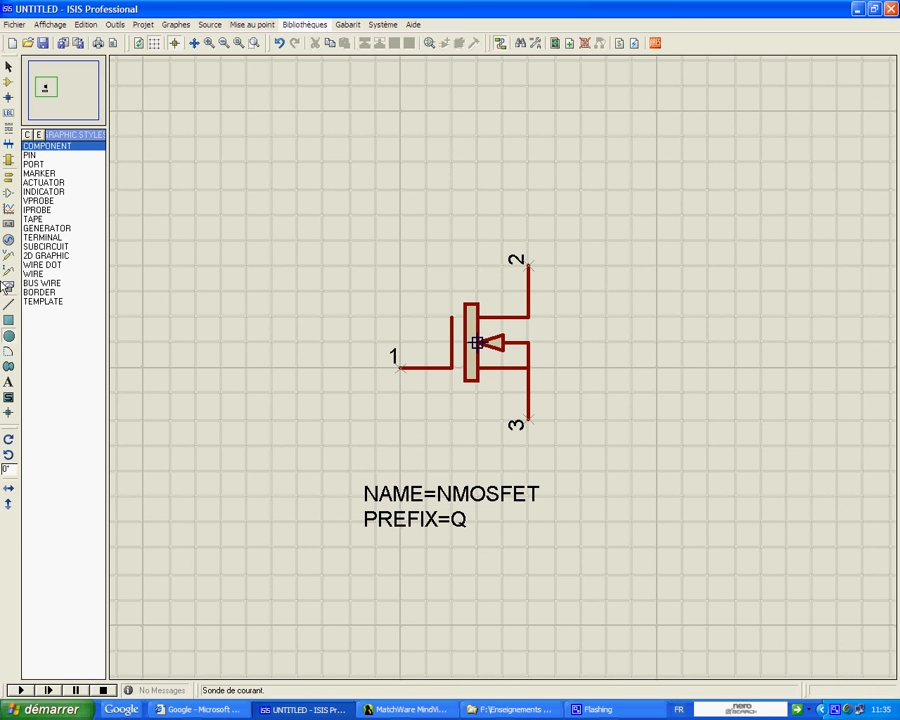
left_click_drag(271, 188, 319, 237)
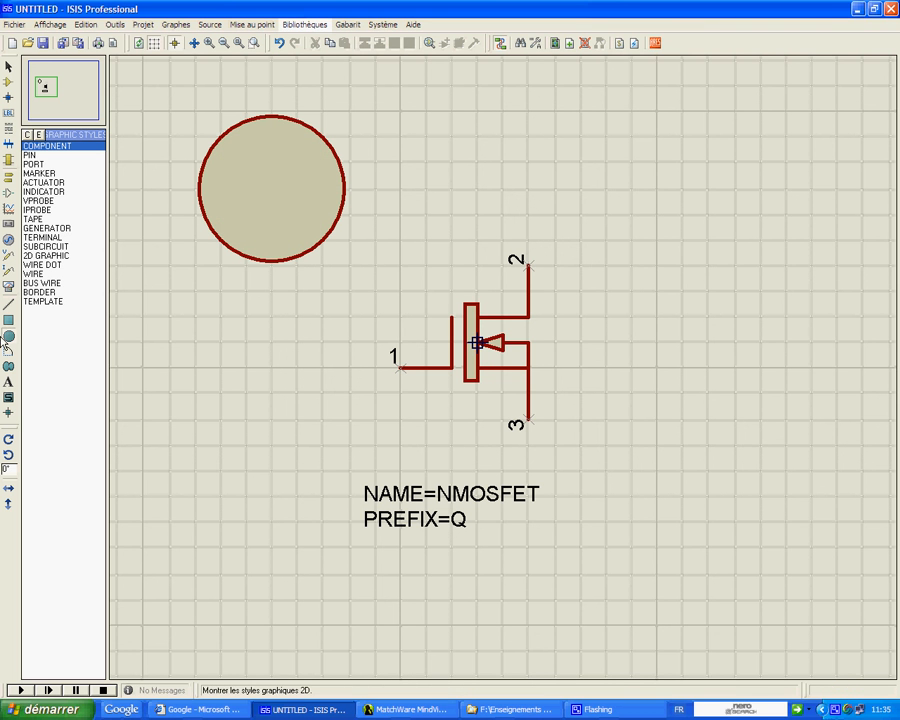
left_click(8, 321)
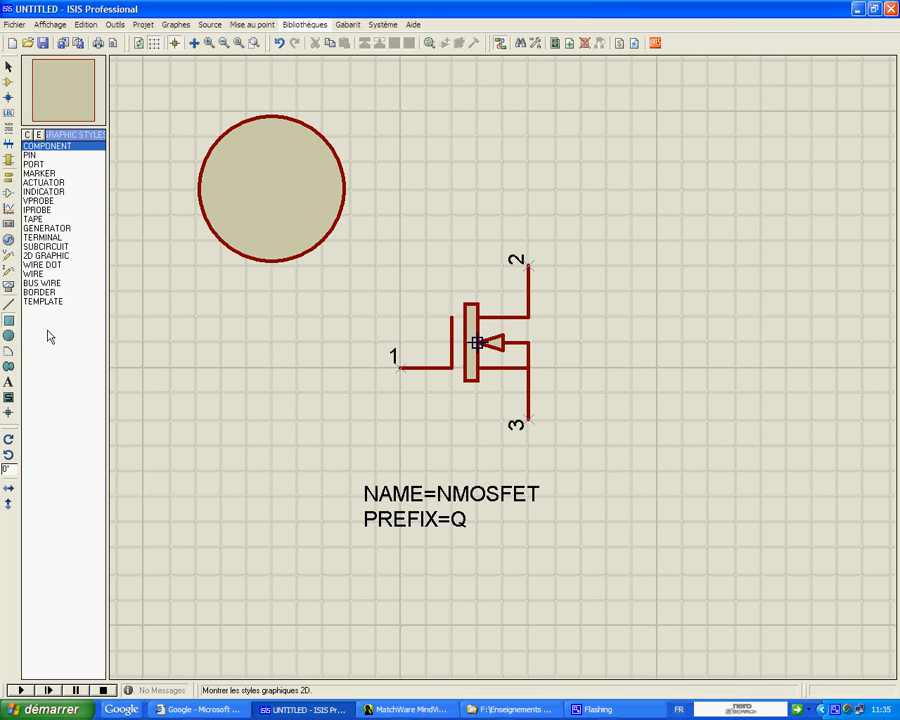
left_click_drag(270, 165, 292, 214)
- Refine the snap grid to 50 th and centre the small rectangle inside the circle
left_click(273, 192)
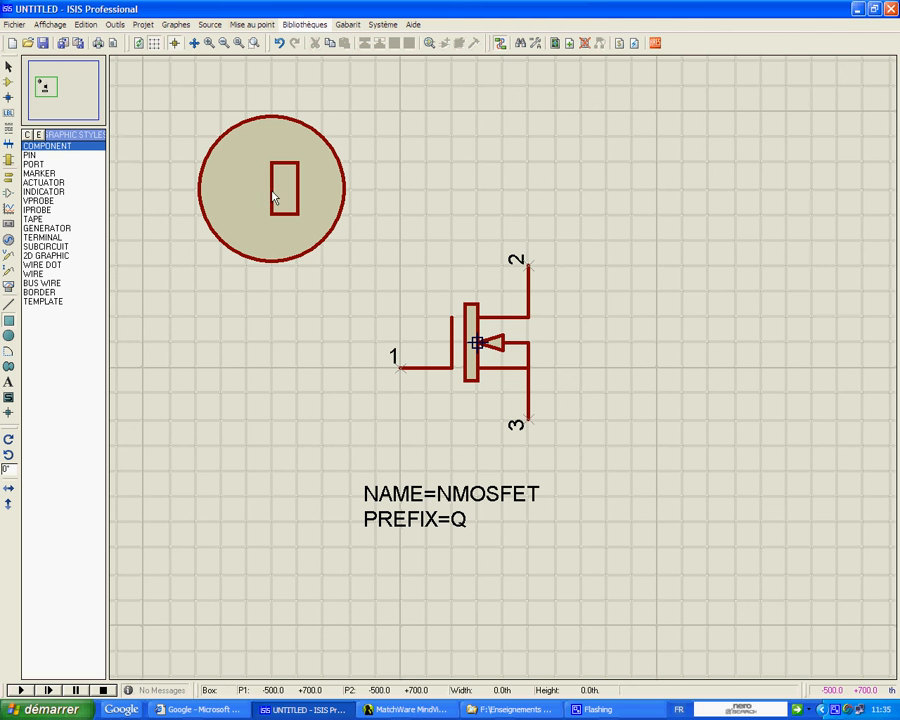
key("F2")
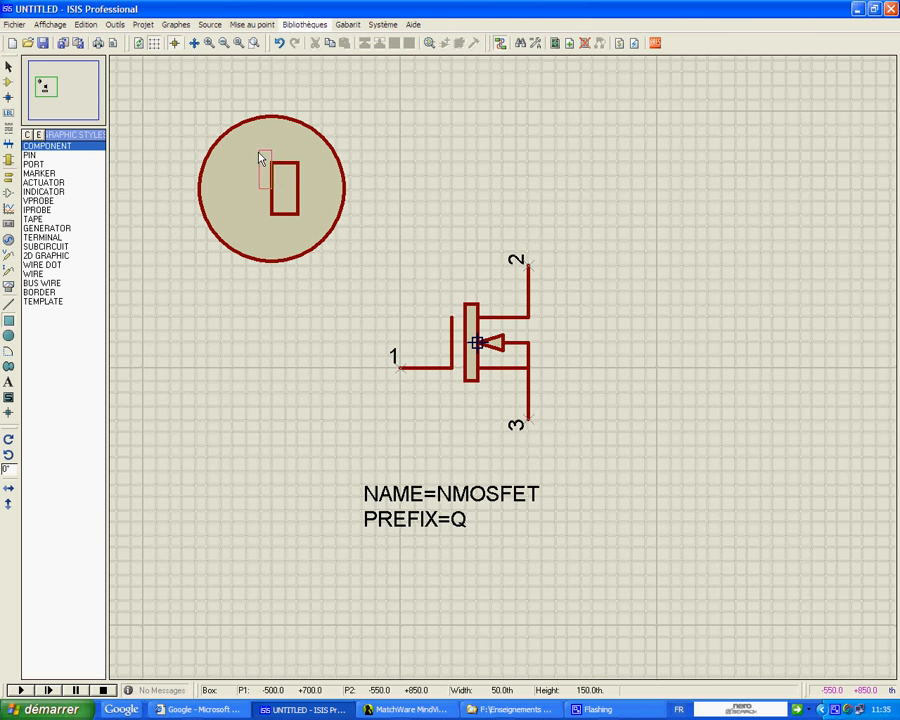
key("Escape")
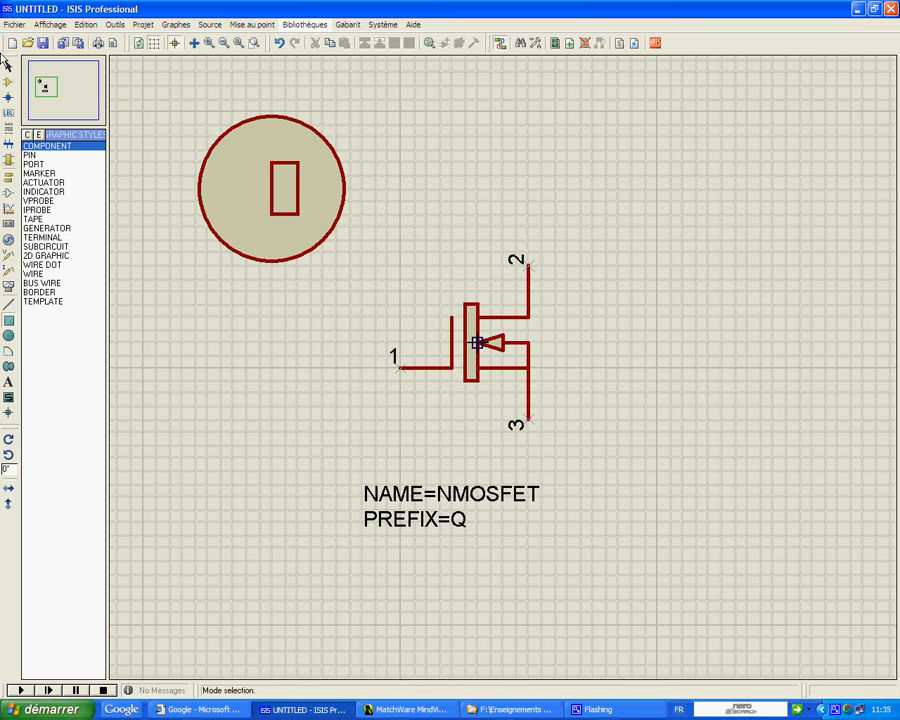
left_click(9, 67)
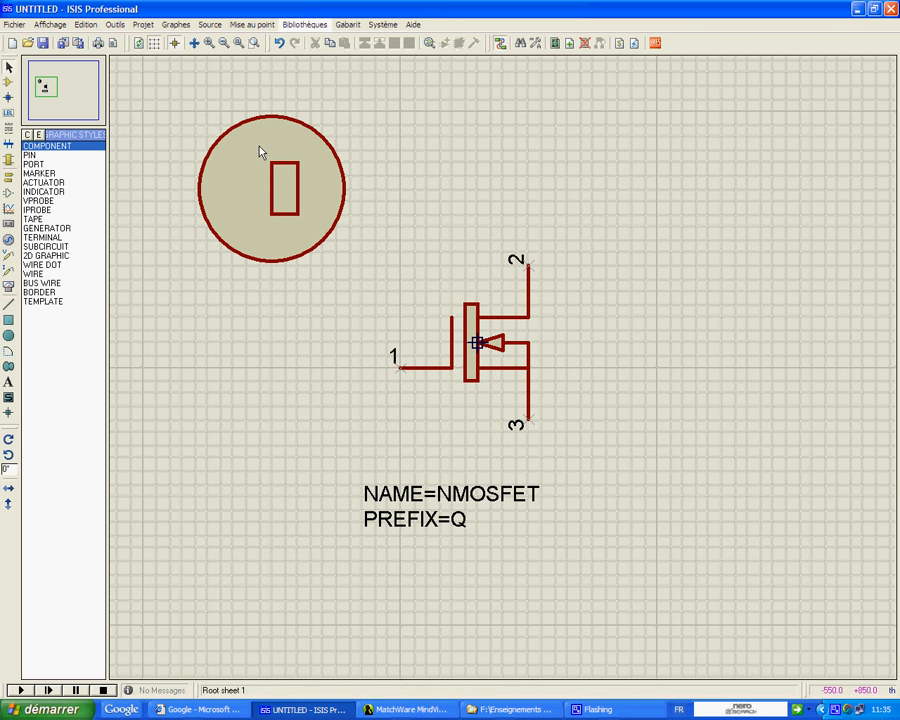
left_click_drag(259, 149, 268, 194)
left_click(287, 313)
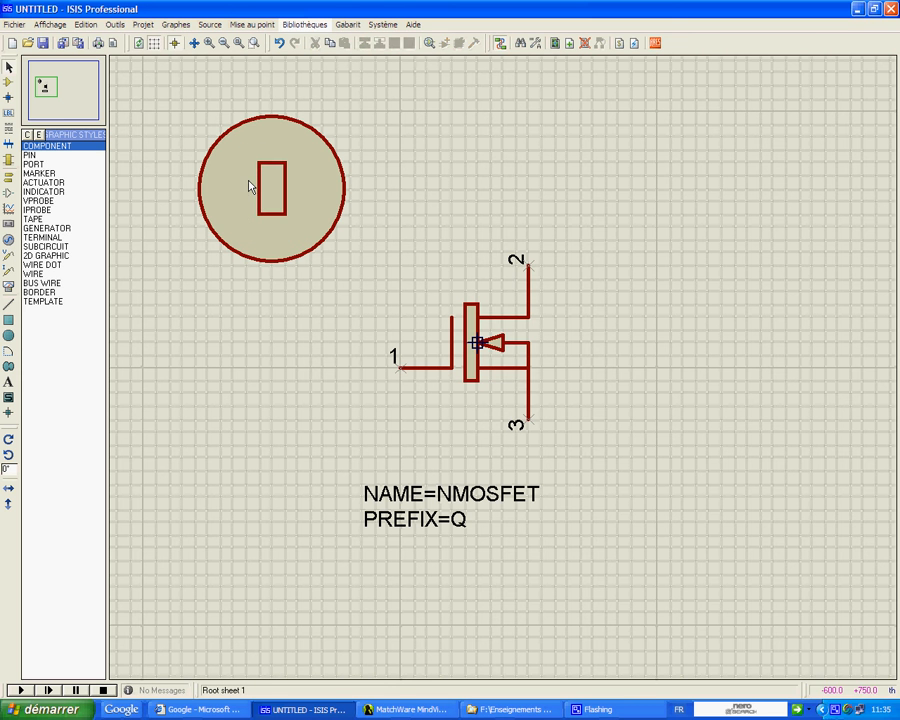
- Move pin 1 to the circle's left edge, pin 2 to its upper right and pin 3 to its lower right
left_click(423, 377)
left_click_drag(423, 377, 202, 192)
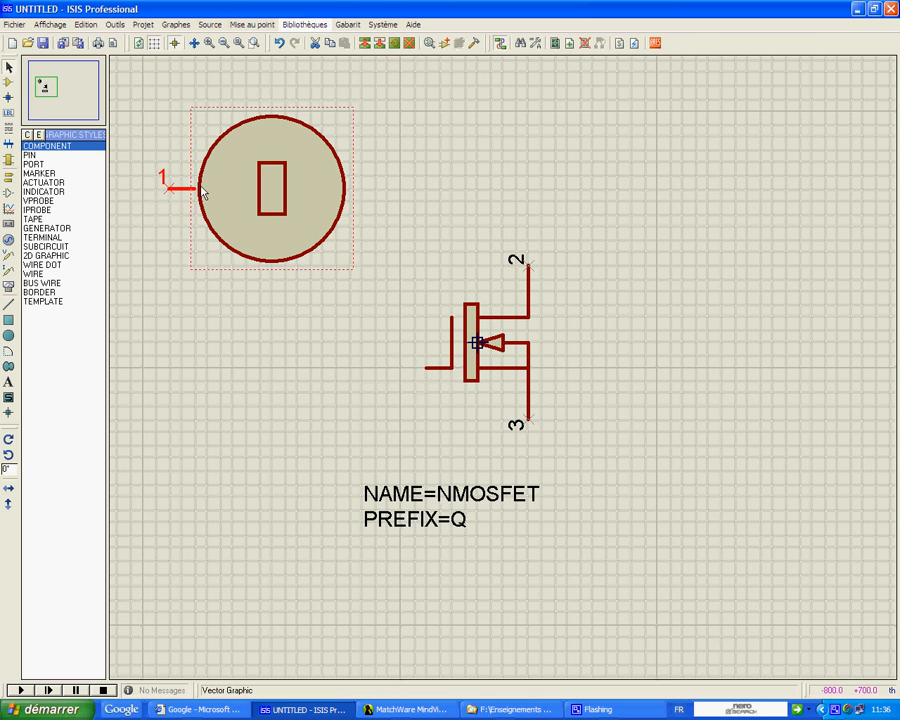
left_click(527, 294)
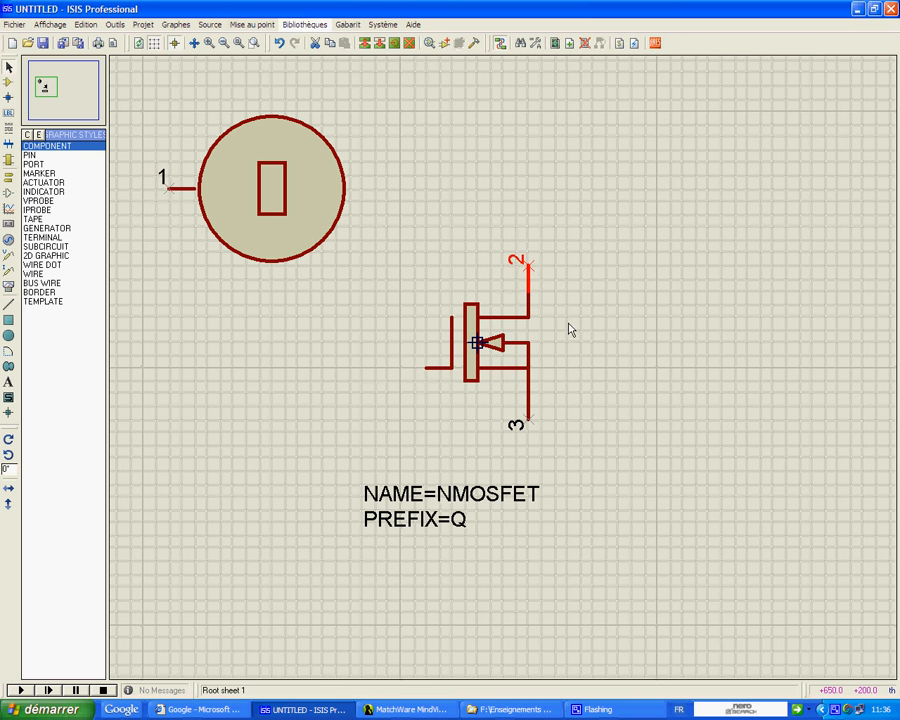
left_click_drag(529, 283, 322, 123)
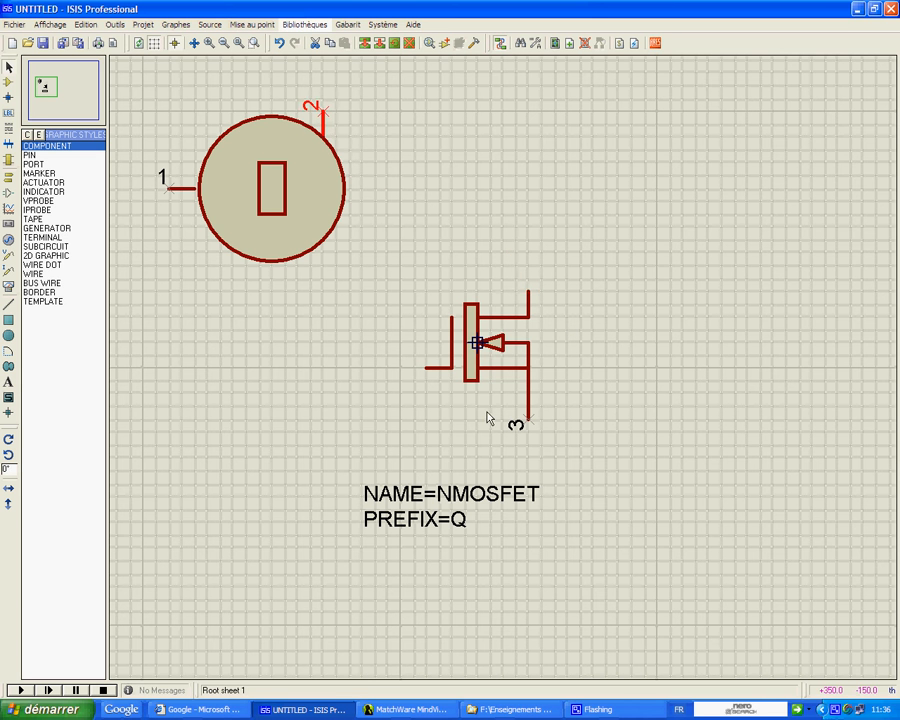
left_click_drag(529, 412, 325, 260)
- Delete all the leftover transistor graphics of the original NMOSFET symbol, keeping the text script
left_click(352, 321)
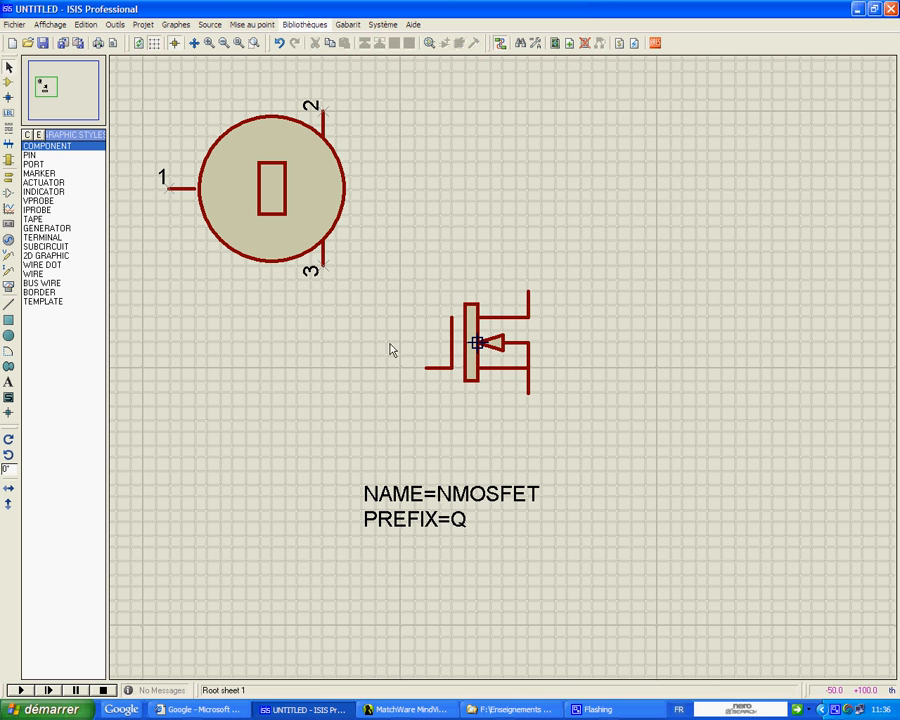
left_click_drag(401, 252, 581, 452)
key("Delete")
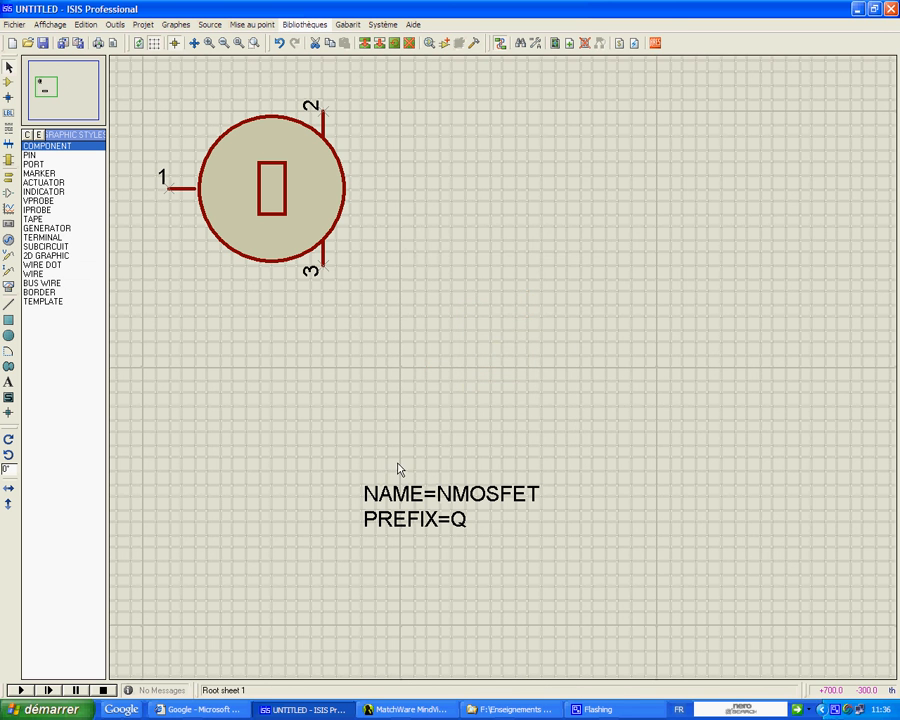
- Move the NAME=NMOSFET / PREFIX=Q text script to just below the circle symbol
left_click(421, 497)
right_click(421, 497)
left_click_drag(320, 416, 298, 382)
left_click(425, 533)
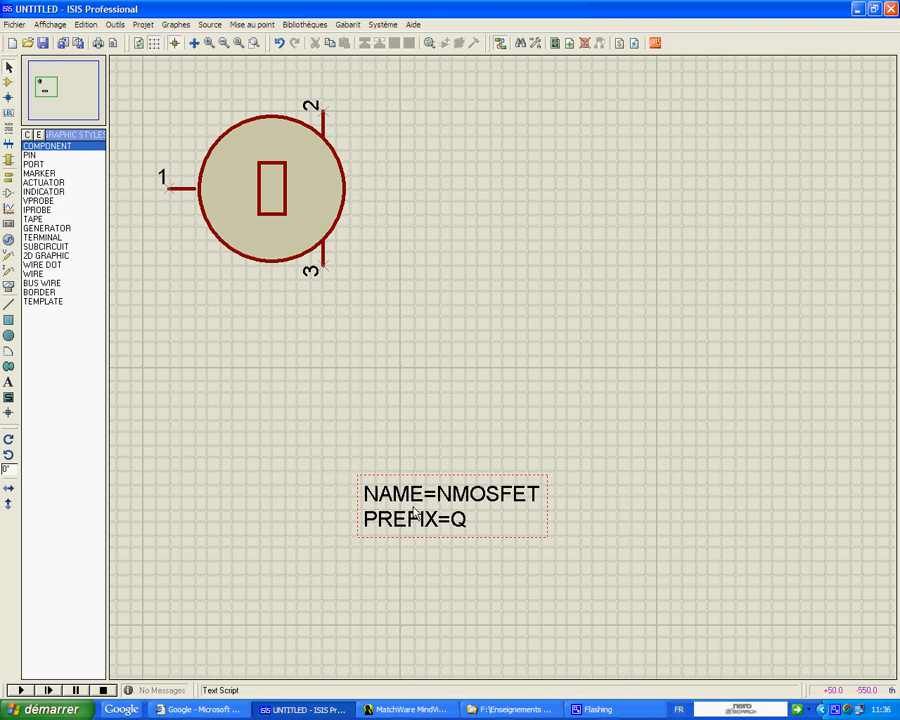
left_click(362, 490)
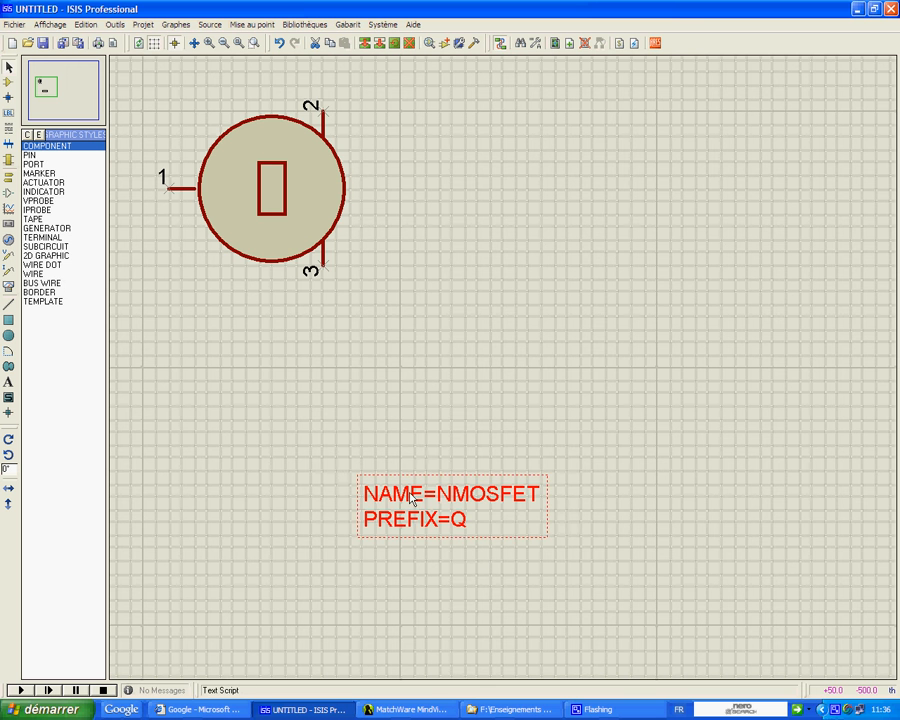
left_click_drag(411, 497, 246, 318)
left_click(573, 420)
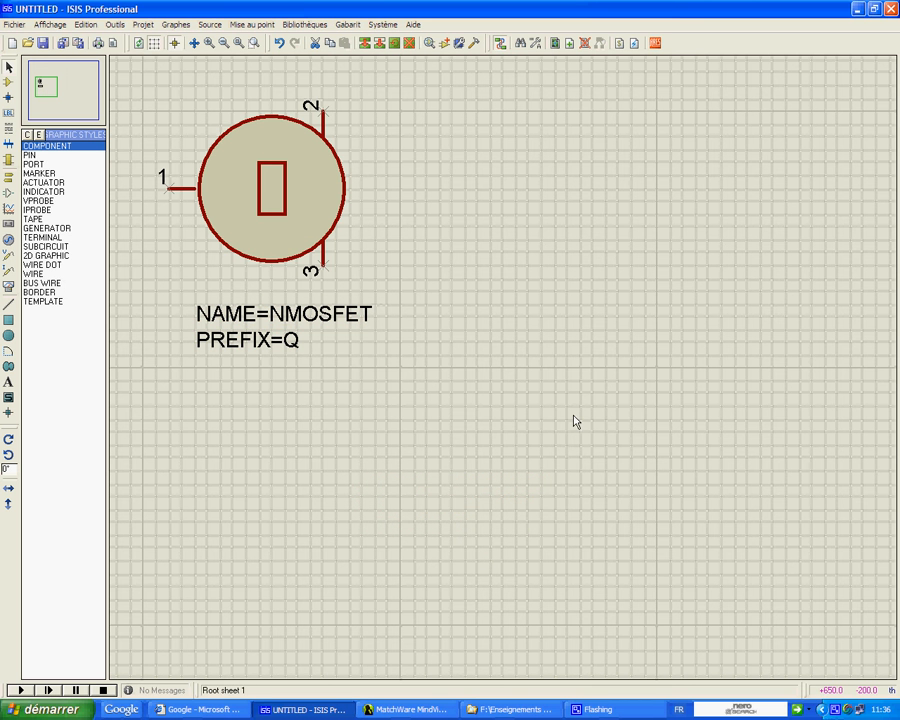
- Change the default number of pin 1 on the circle's left edge to G
right_click(180, 190)
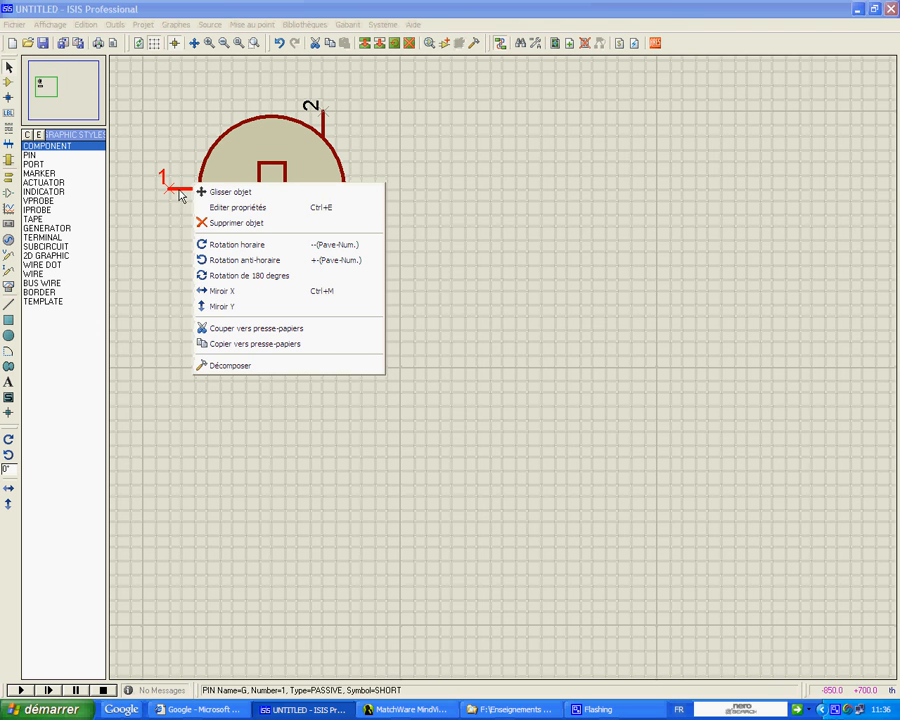
left_click(250, 208)
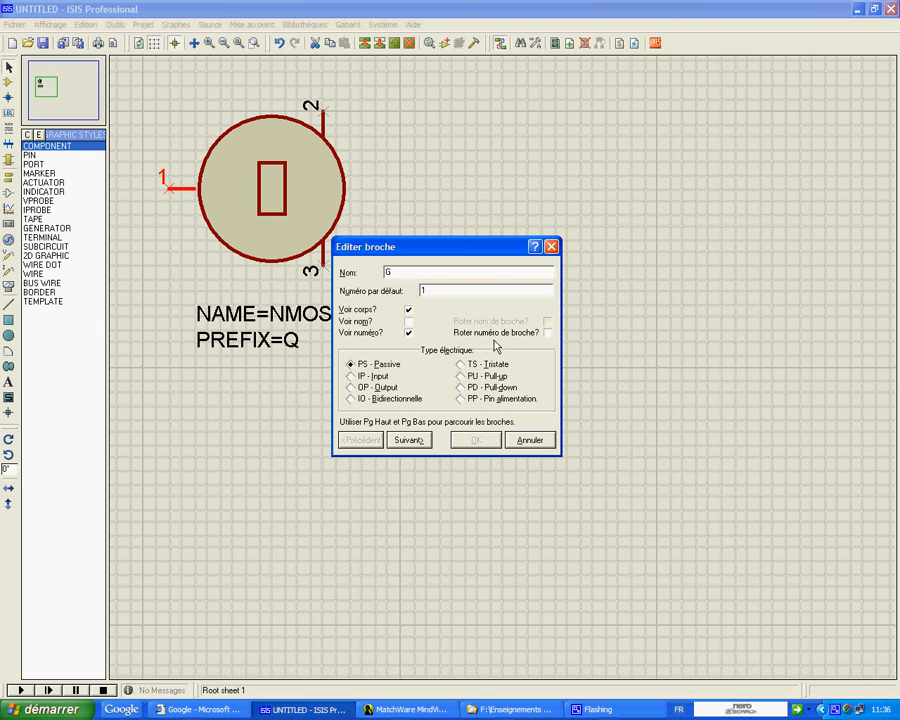
left_click(438, 291)
double_click(441, 294)
type("G")
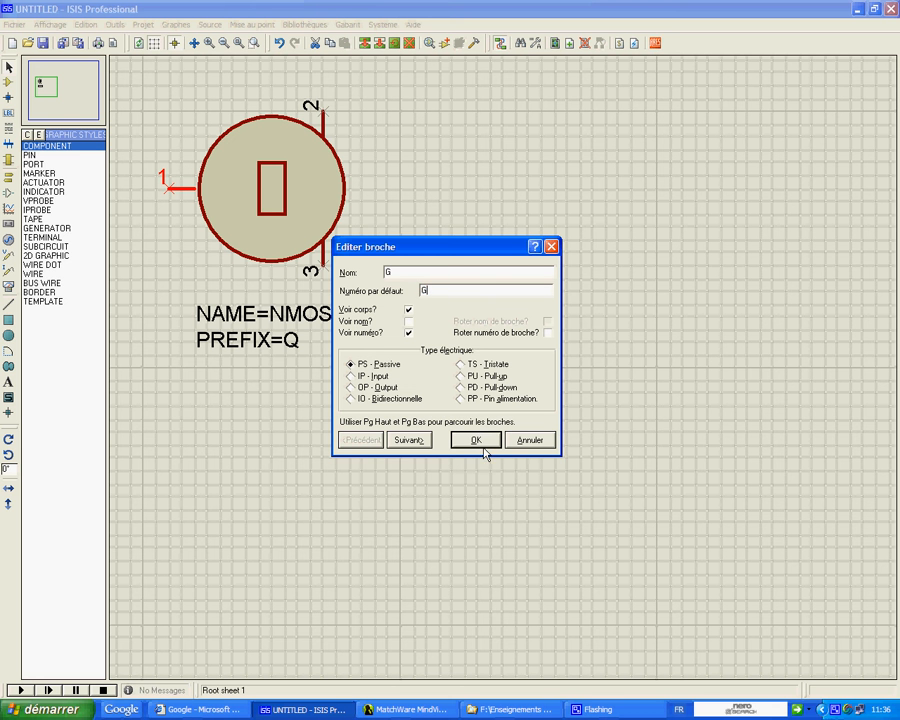
left_click(481, 442)
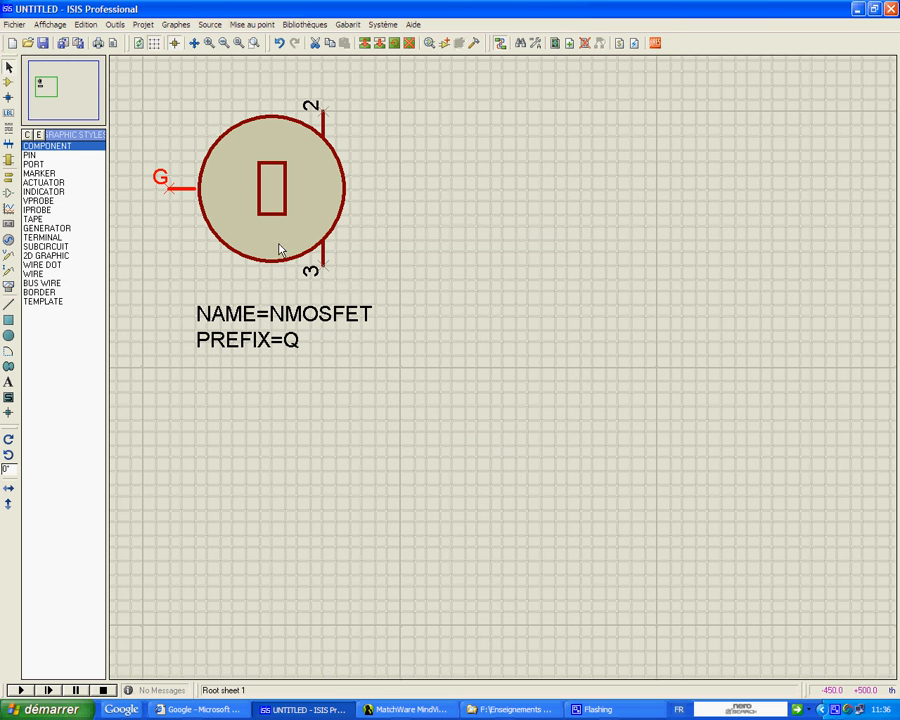
- Change the default number of pin 3 at the circle's lower right to S
left_click(324, 264)
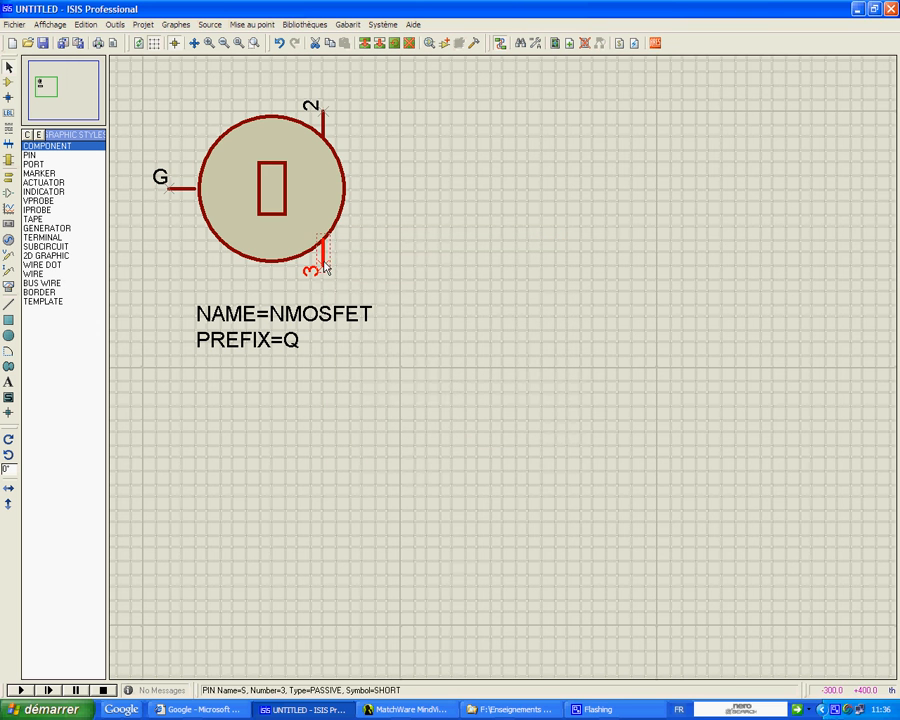
left_click(325, 266)
left_click_drag(438, 291, 376, 279)
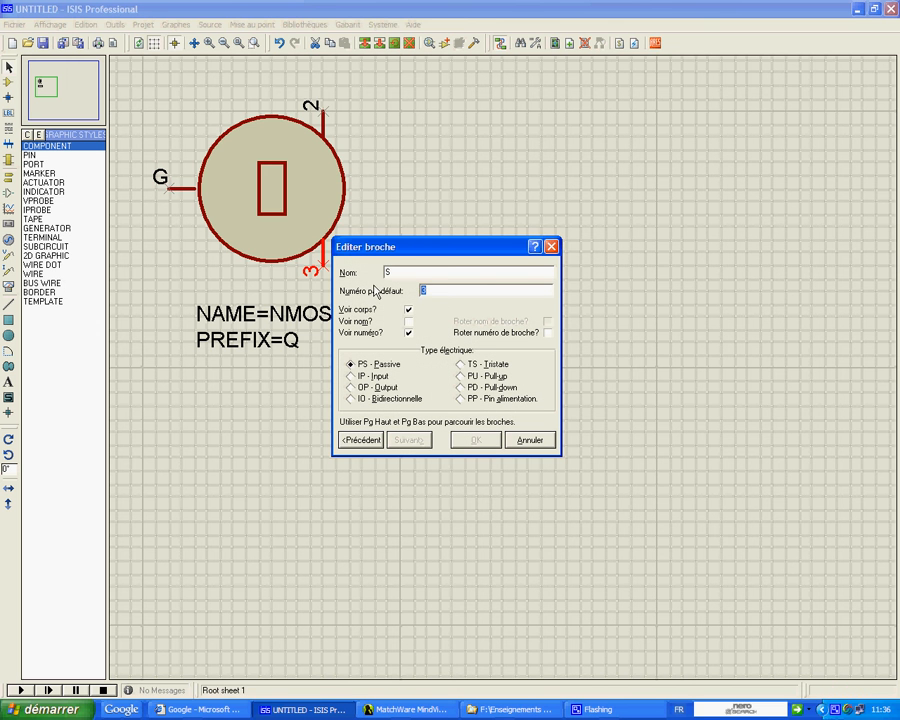
type("S")
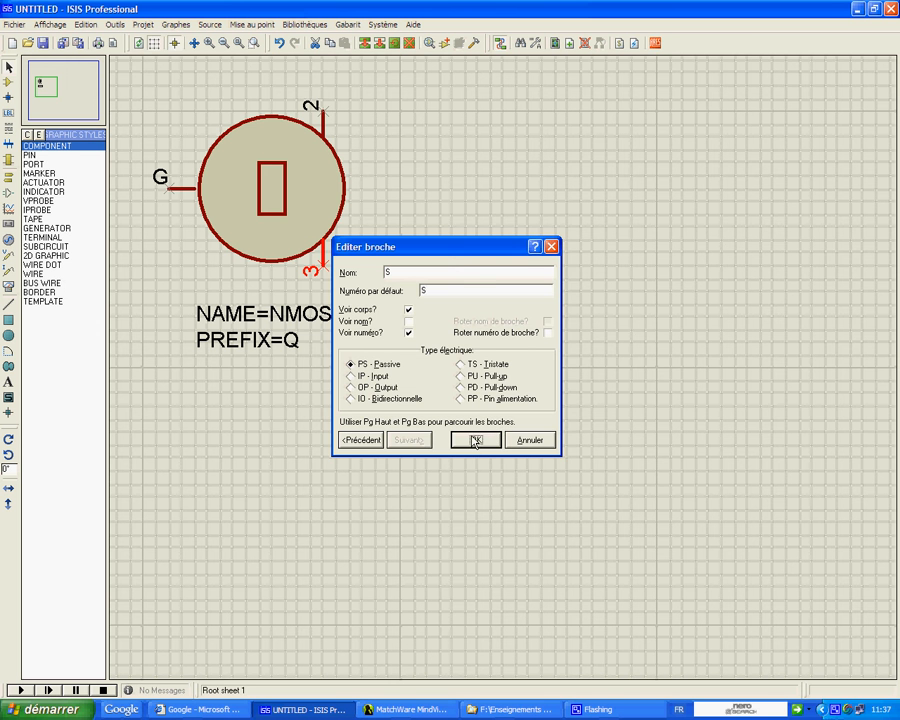
left_click(473, 441)
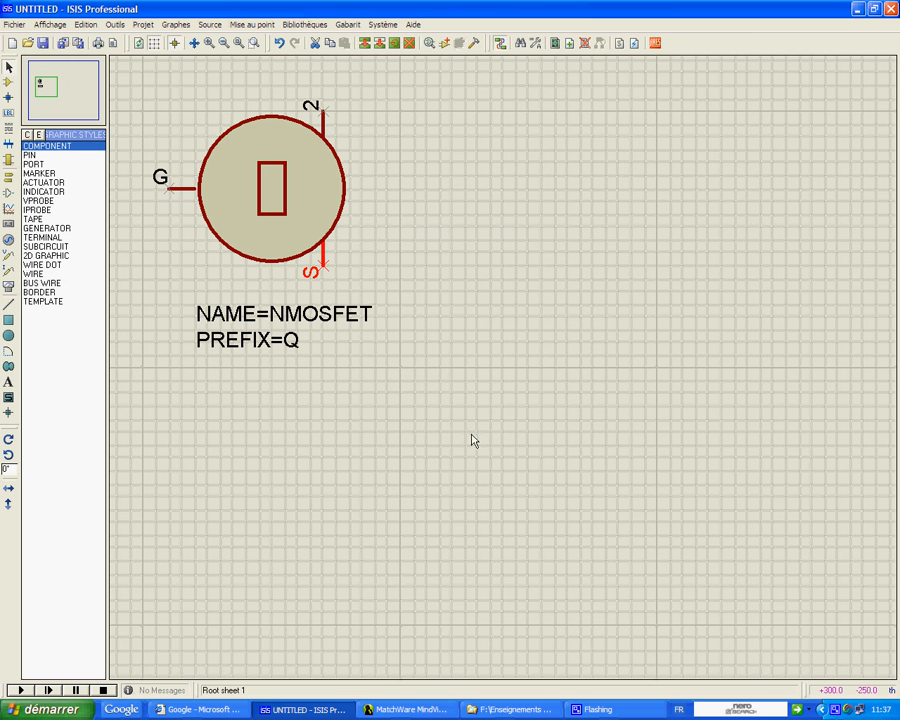
- Change the default number of pin 2 at the circle's upper right to D
double_click(327, 130)
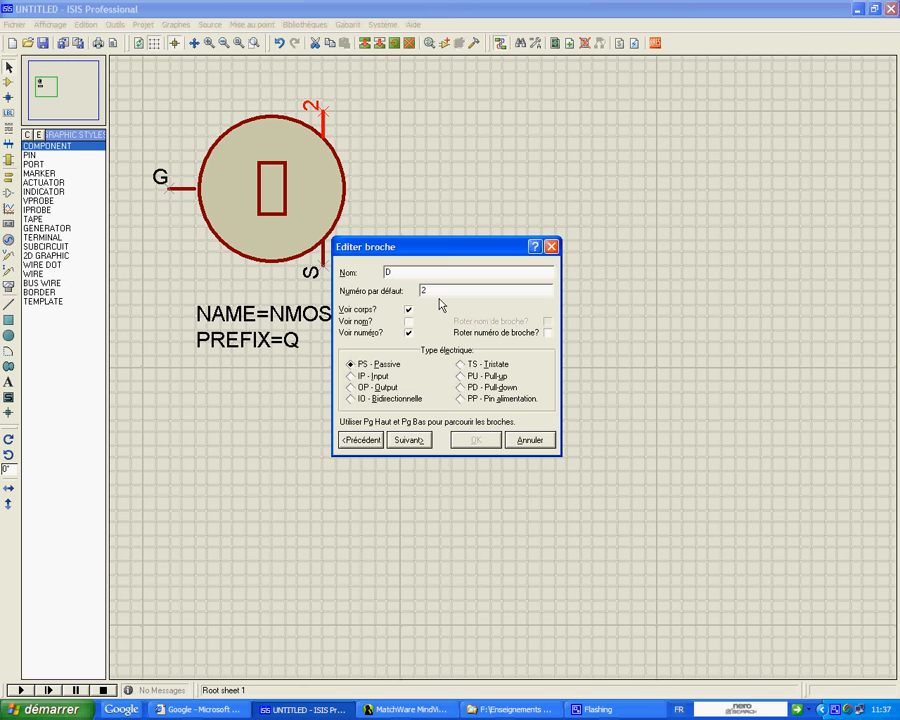
left_click_drag(428, 288, 389, 281)
type("D")
left_click(474, 441)
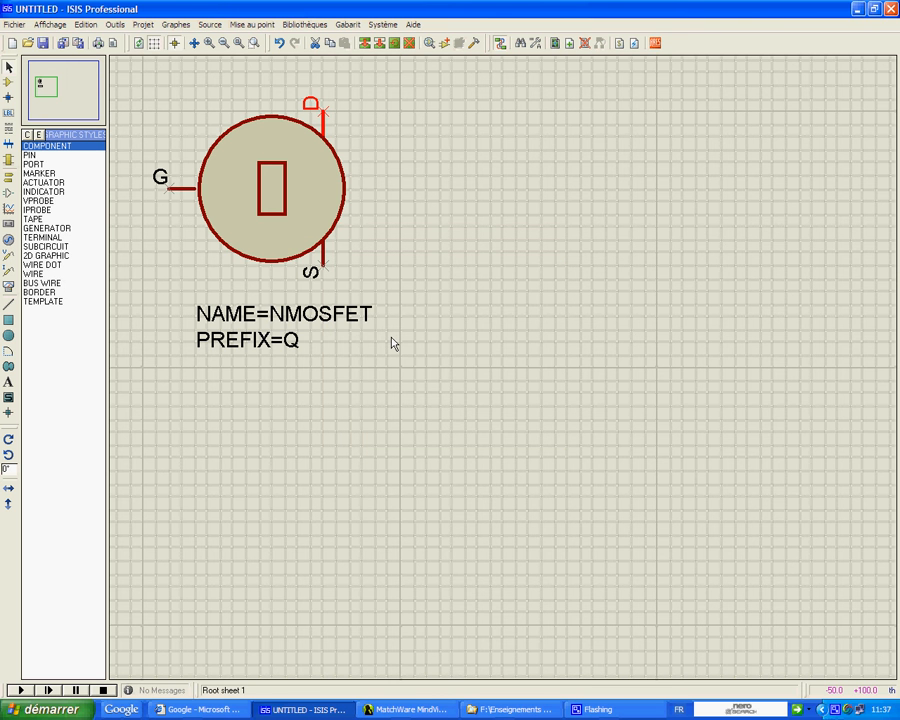
- Create a component from the whole symbol, its pins and the text script, named IRAE700-ESSAI with prefix Q
scroll(394, 343, "down", 1)
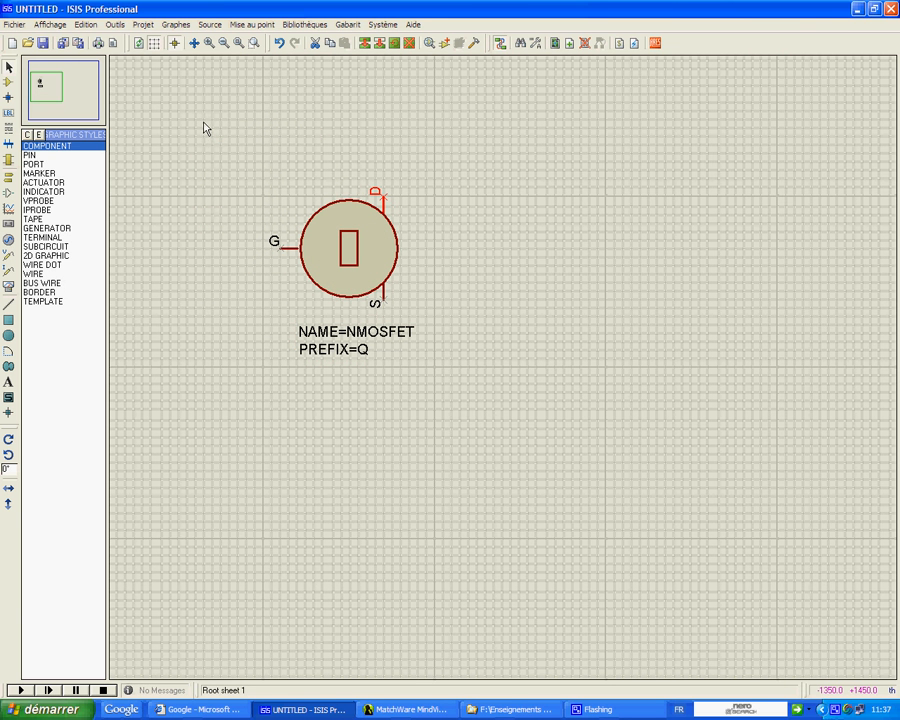
left_click_drag(214, 130, 512, 446)
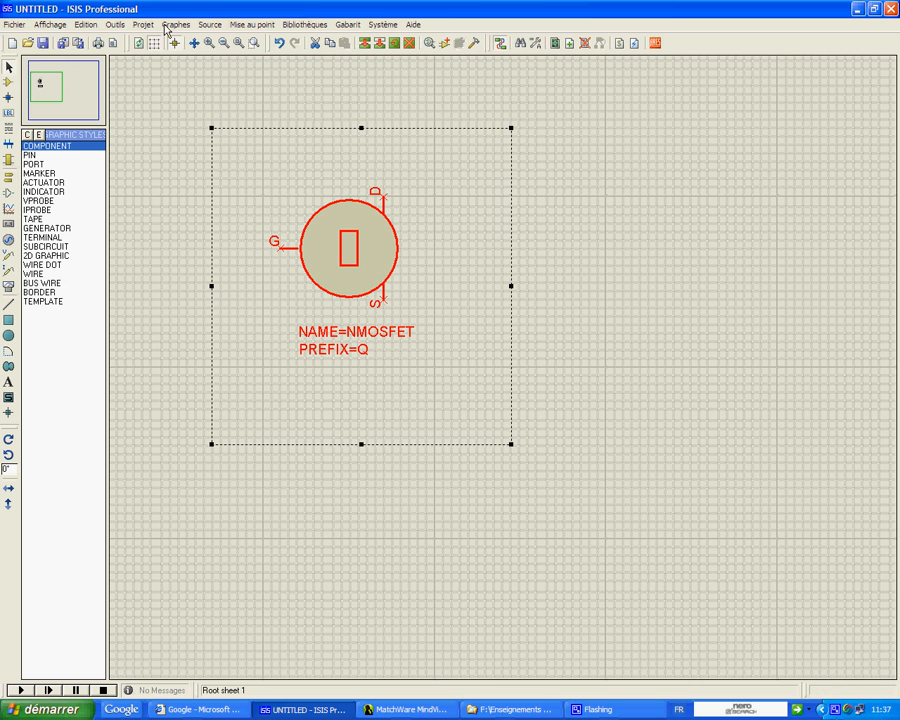
left_click(308, 26)
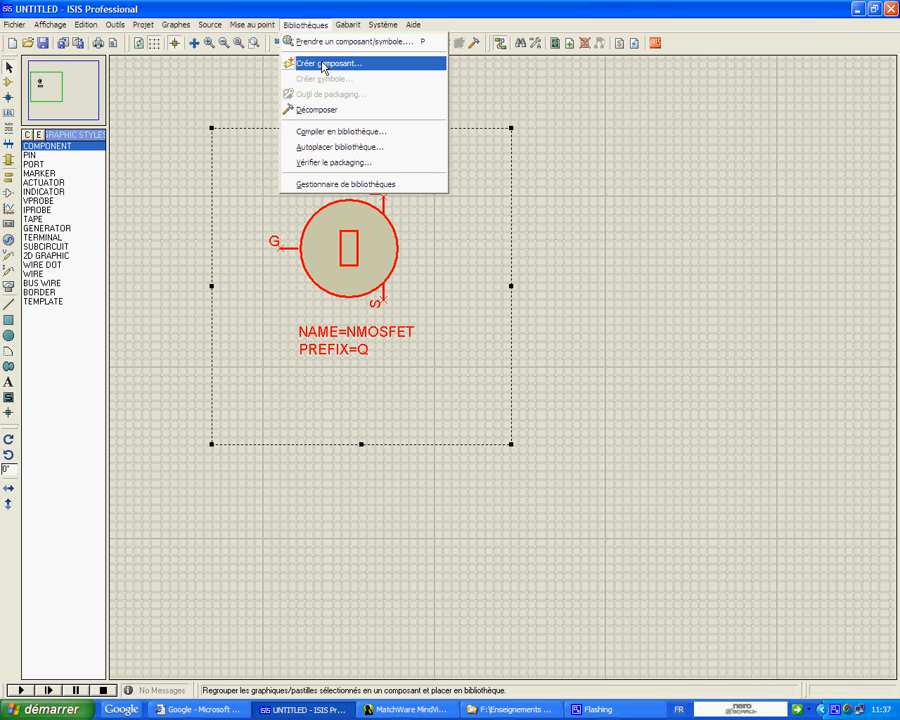
left_click(323, 64)
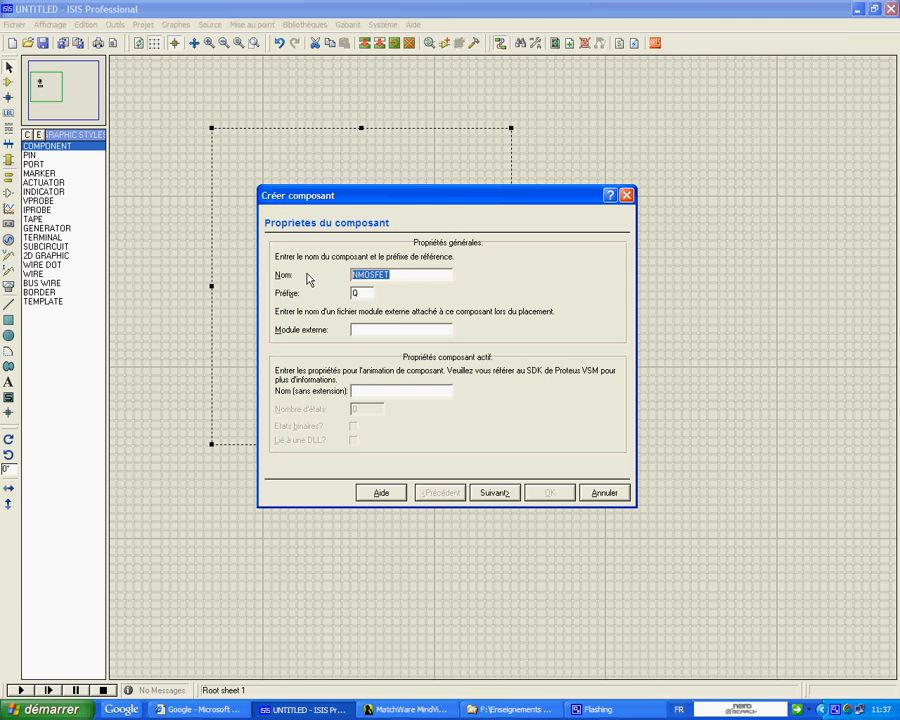
type("IRAE700-ESSAI")
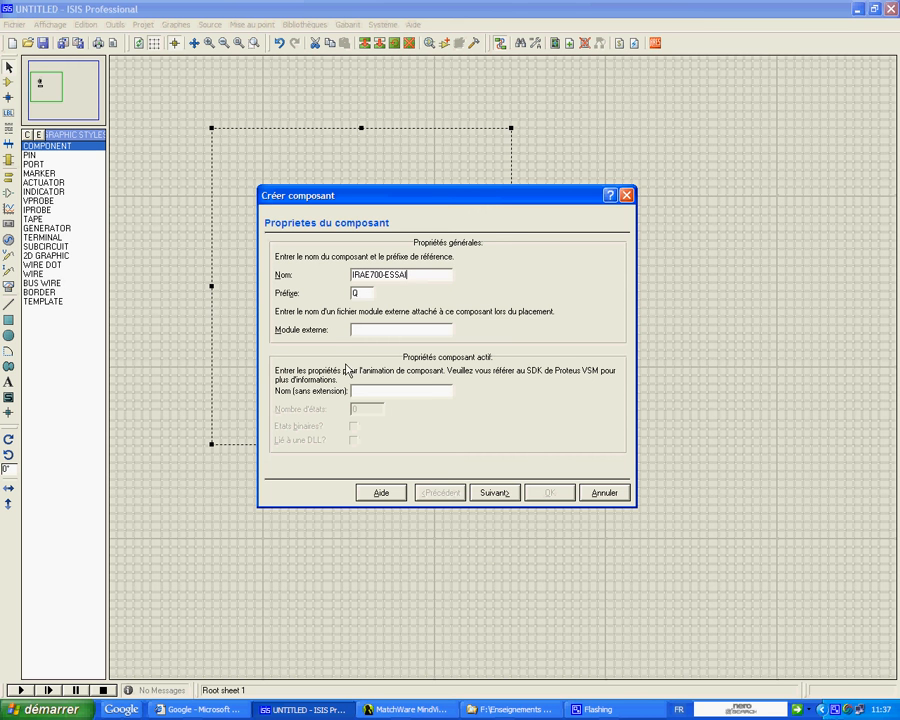
left_click(494, 493)
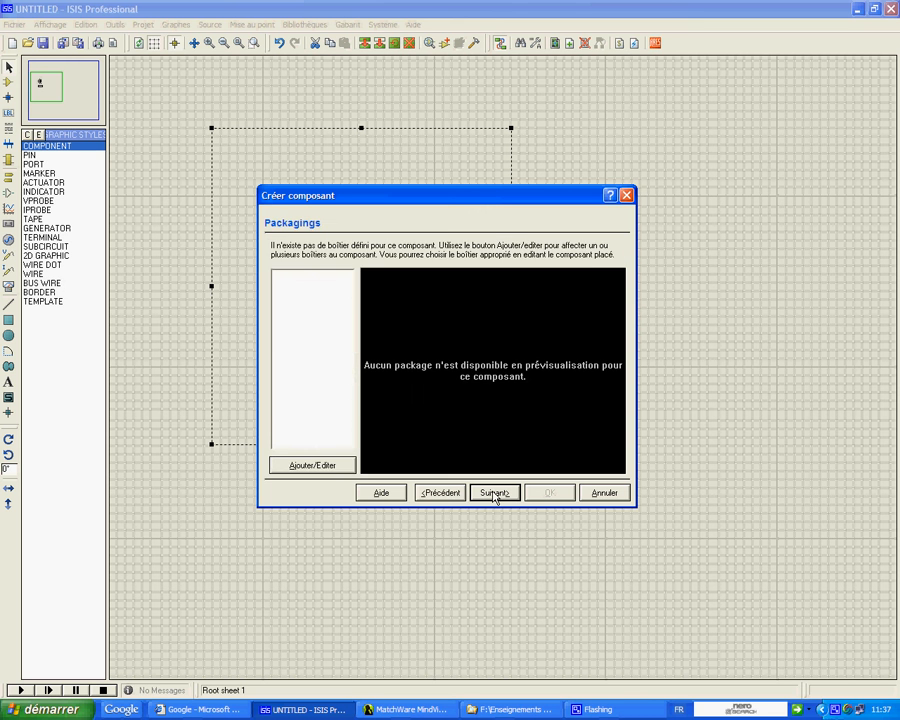
- Find the IRAE700-ESSAI package with the keyword "ira" and assign it to the component as its default package
left_click(320, 469)
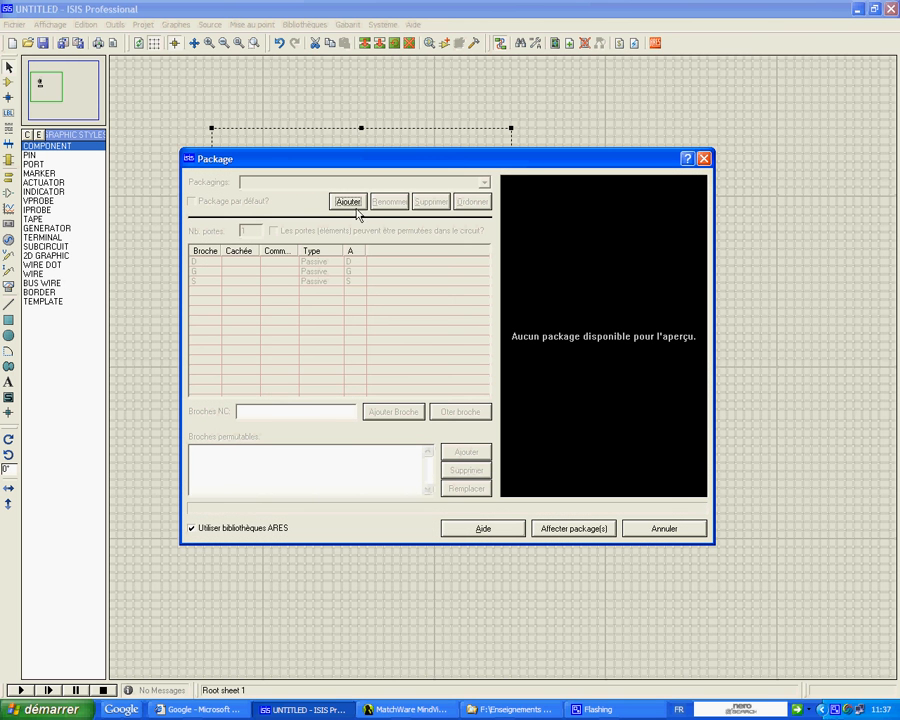
left_click(345, 201)
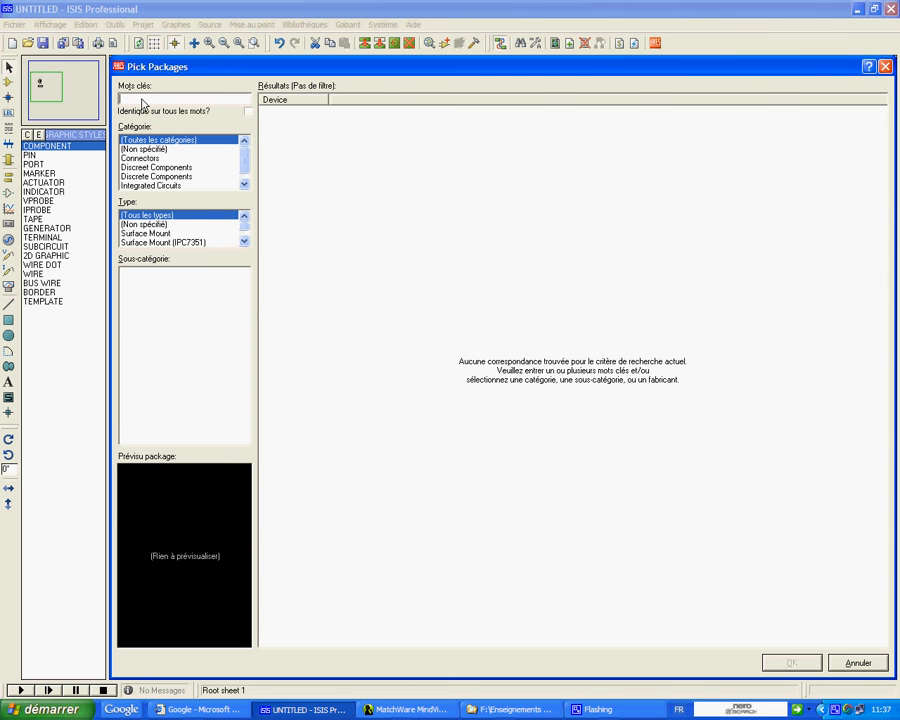
type("ira")
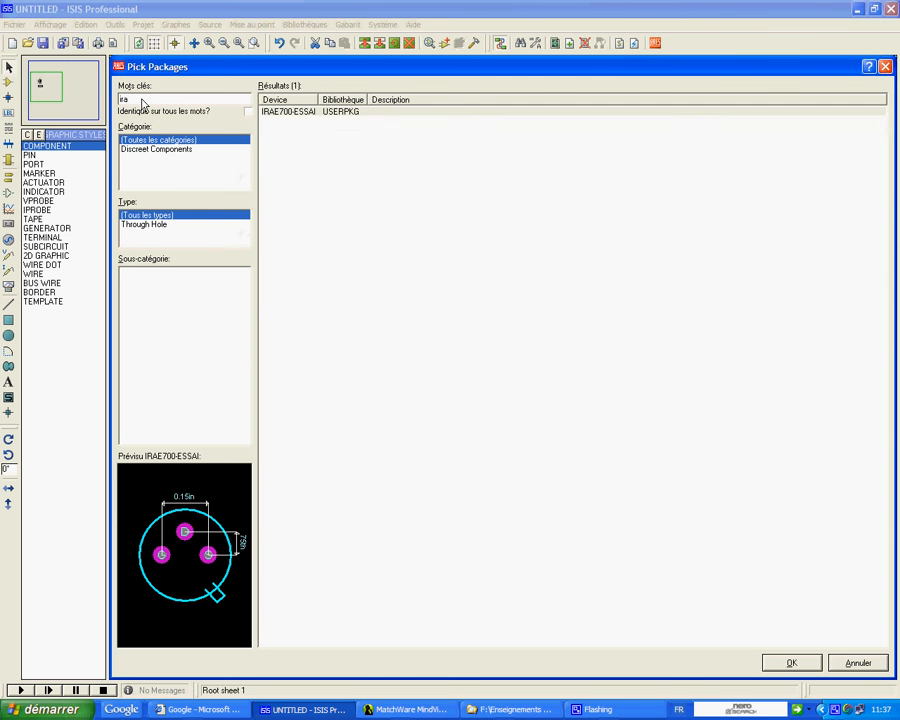
double_click(289, 113)
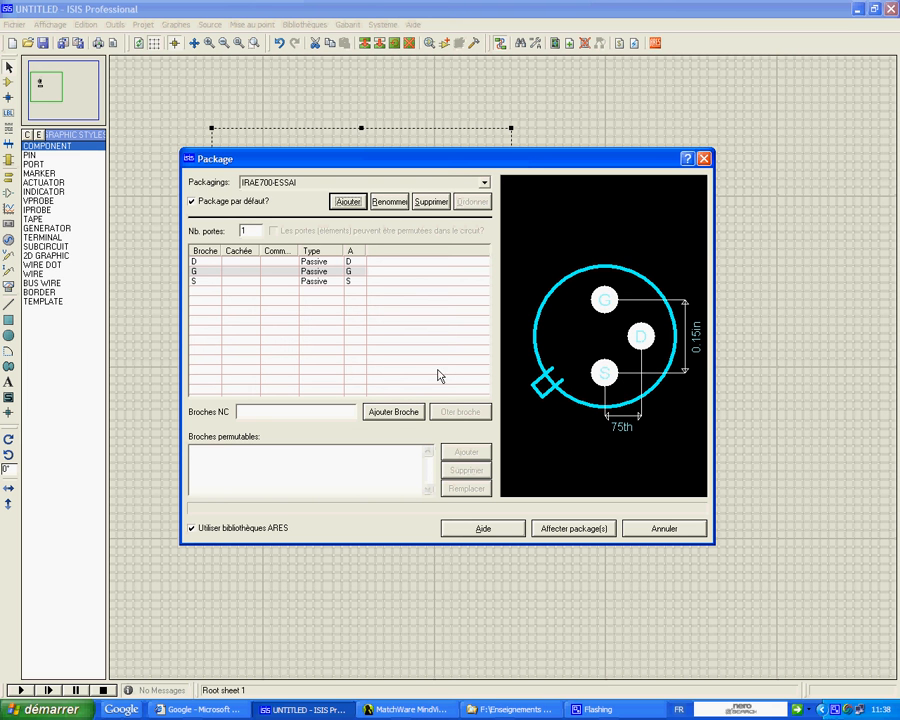
left_click(600, 530)
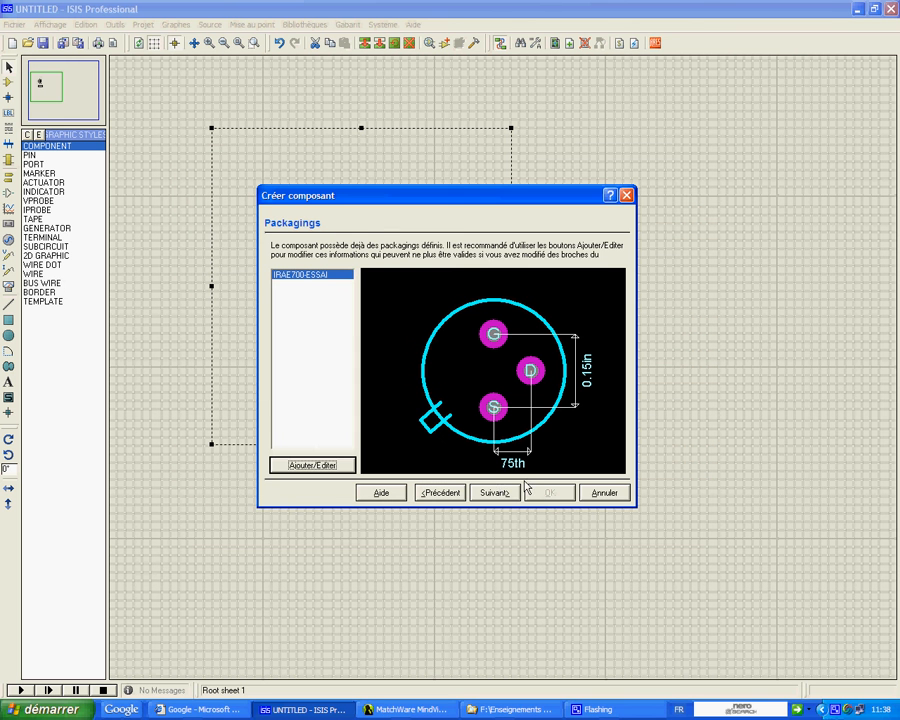
- Accept the packaging and PACKAGE property as defined, and leave the datasheet and help file fields empty
left_click(496, 493)
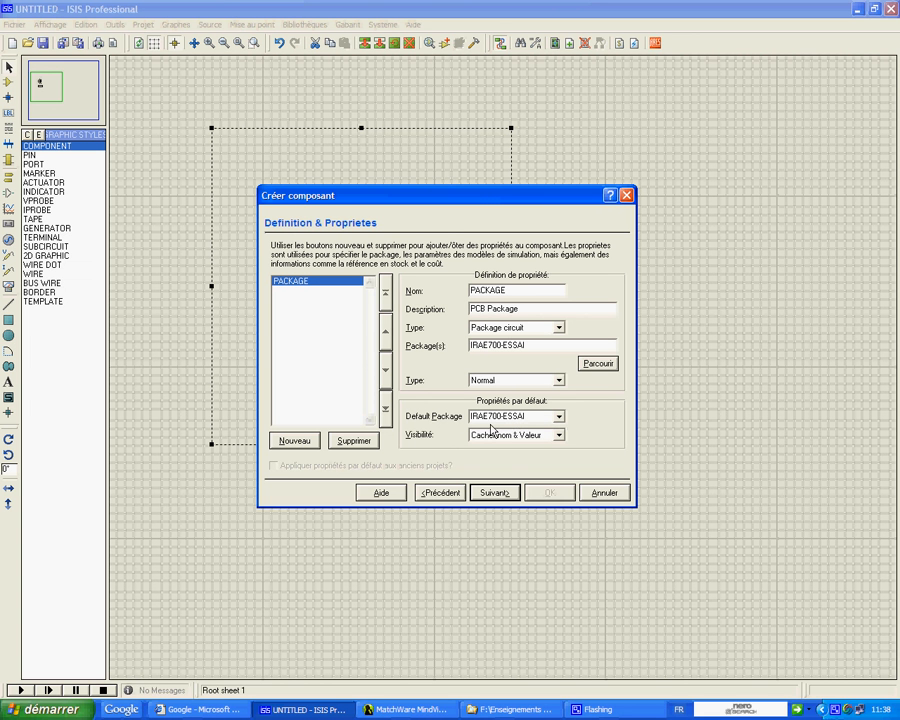
left_click(496, 493)
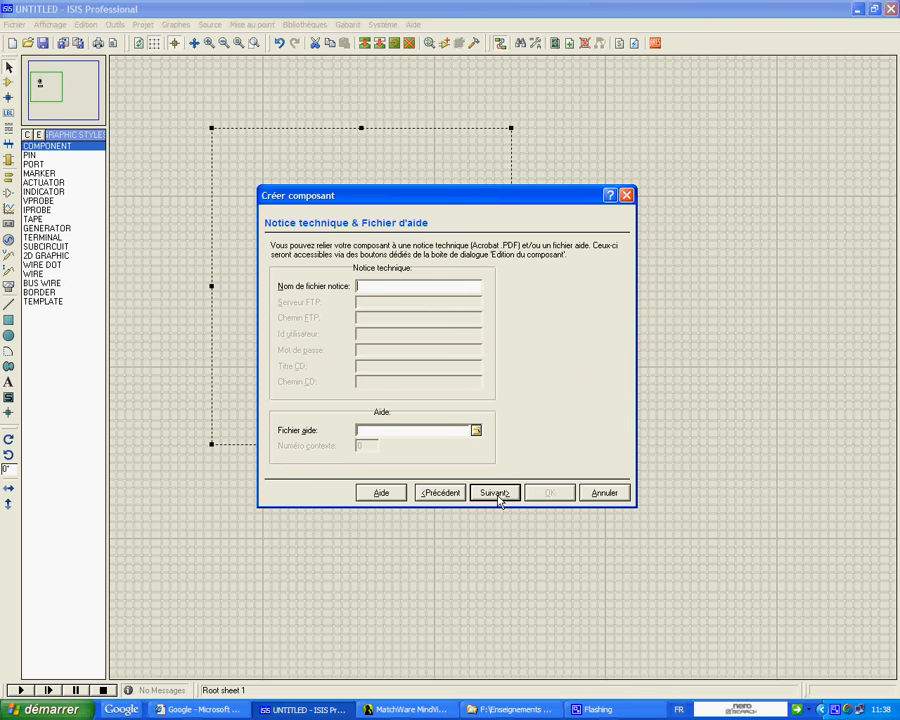
left_click(496, 493)
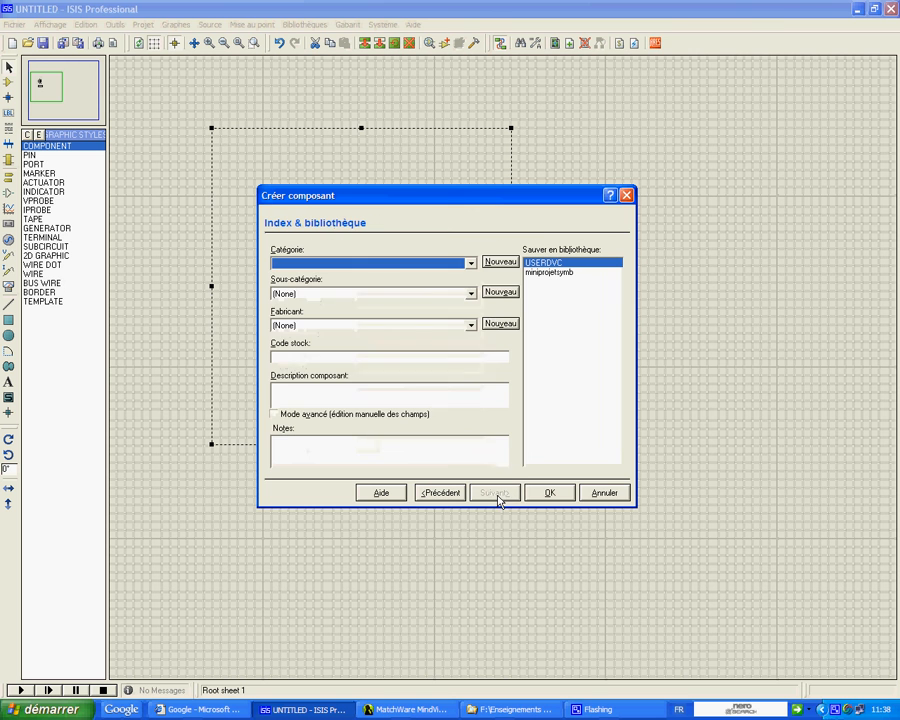
- File the component under the Analog ICs category with subcategory (None), and choose USERDVC as the library to save in
left_click(471, 264)
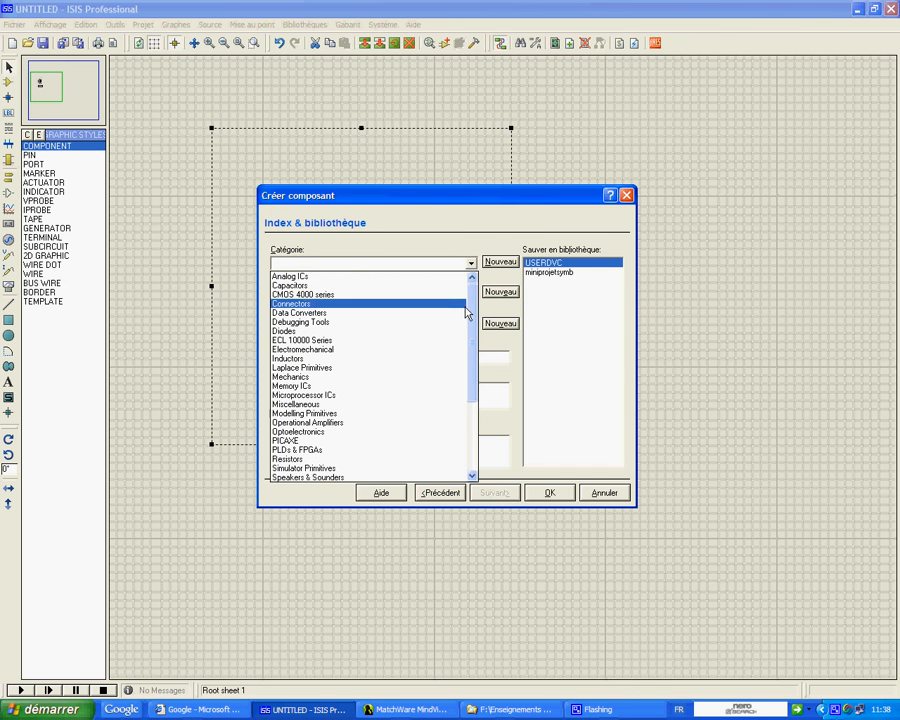
mouse_move(472, 315)
left_mouse_down()
mouse_move(461, 428)
mouse_move(475, 302)
left_mouse_up()
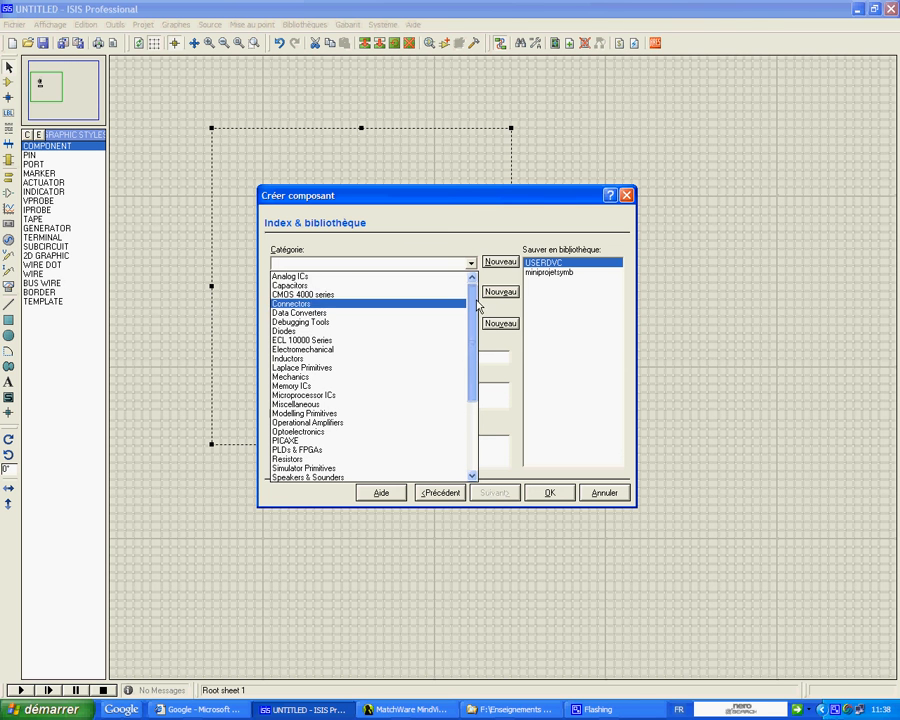
left_click(315, 281)
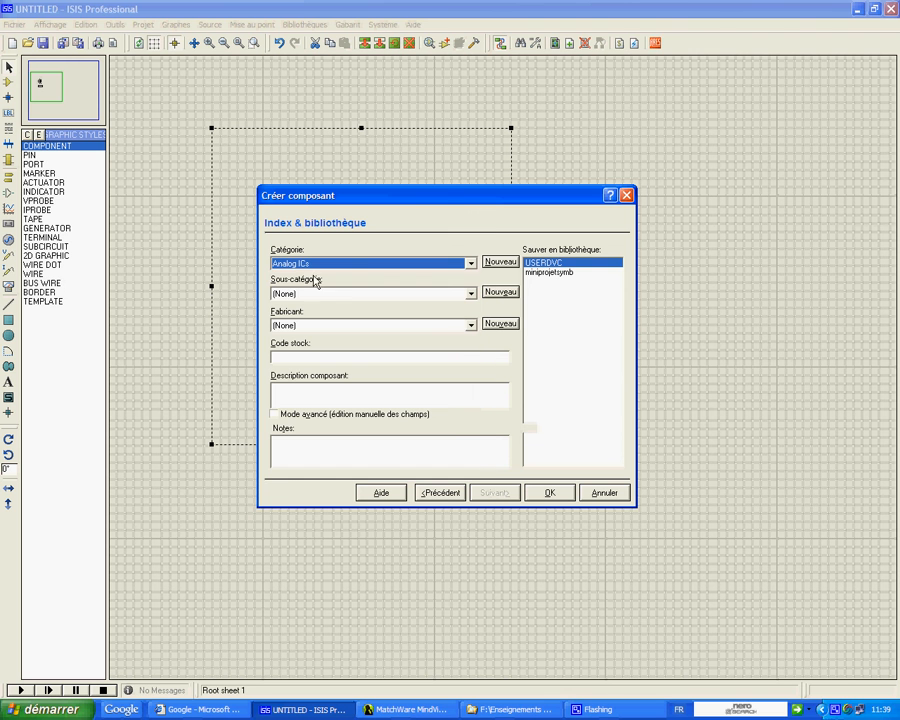
left_click(543, 273)
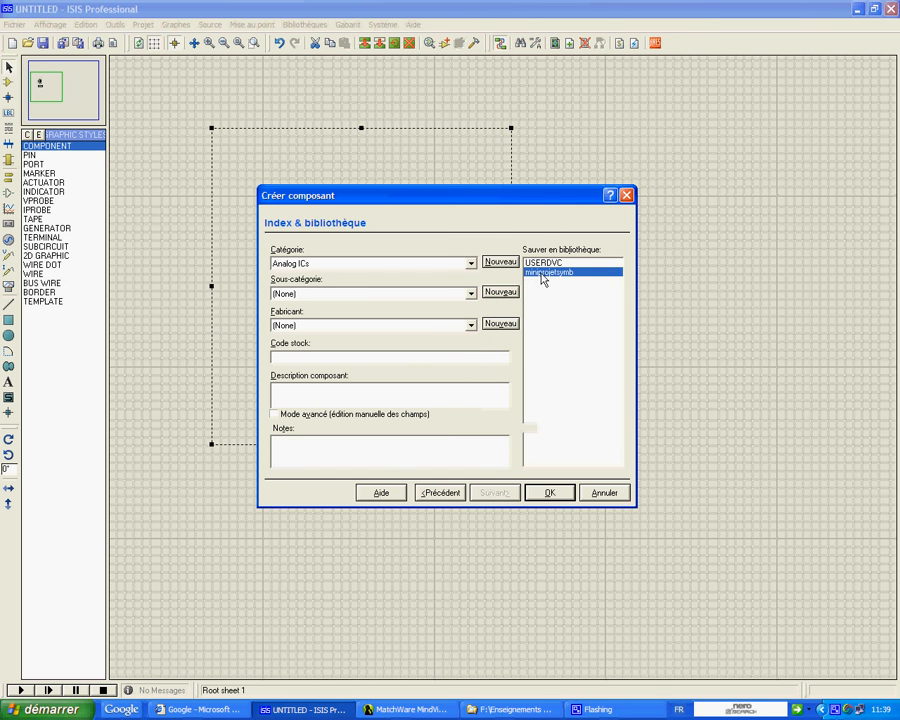
left_click(471, 294)
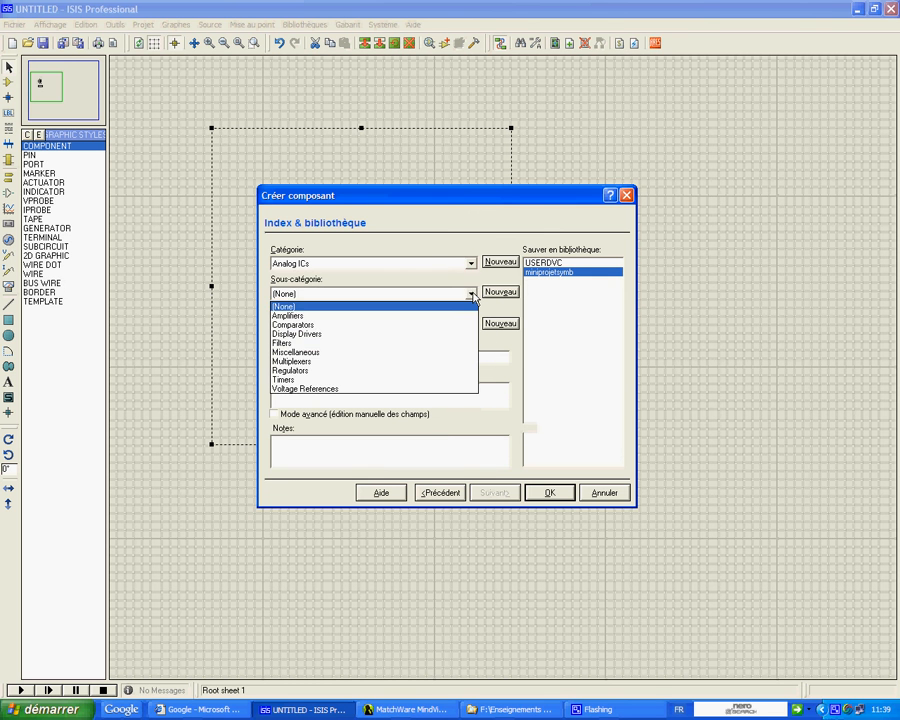
left_click(551, 266)
left_click(551, 265)
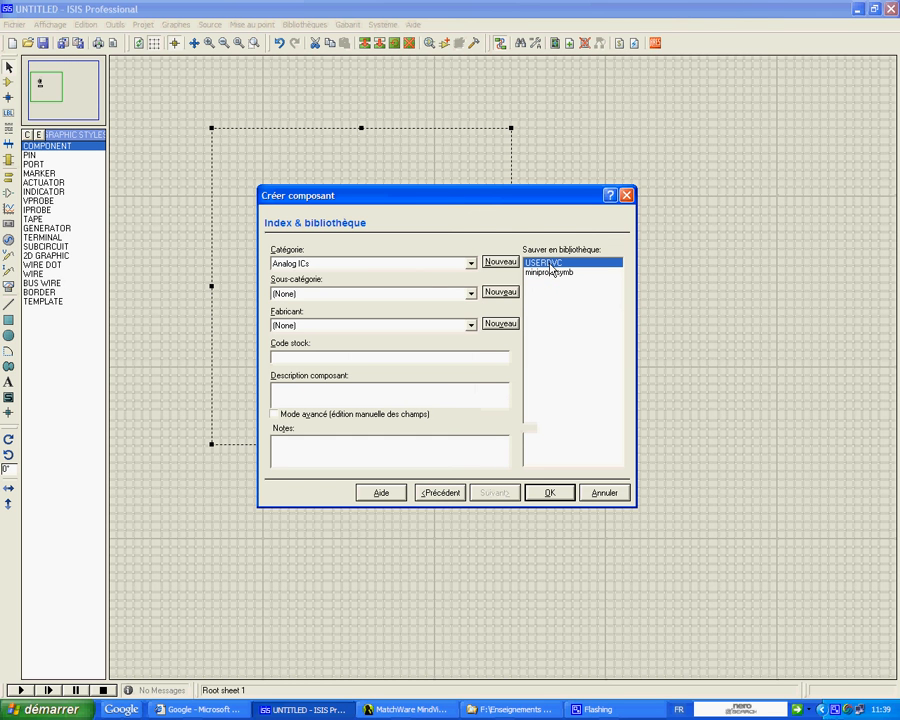
left_click(471, 294)
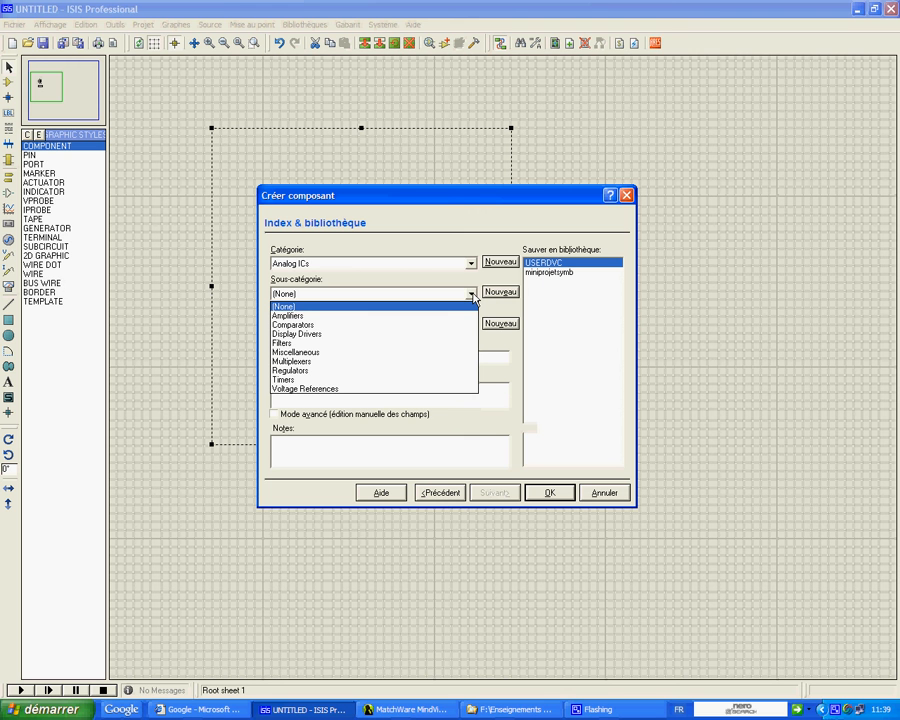
left_click(325, 307)
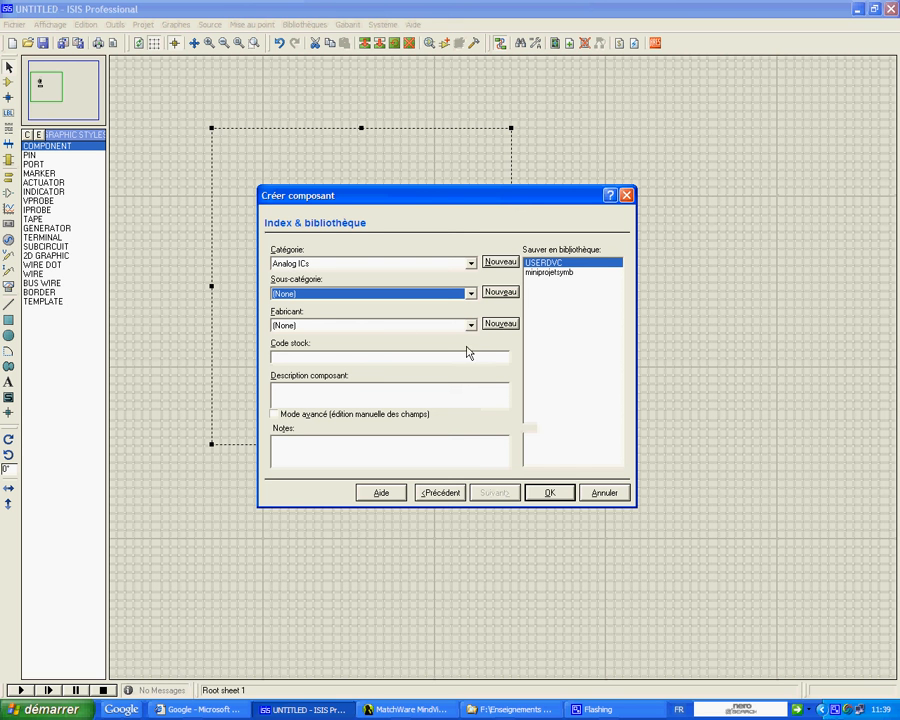
- Complete the component definition so that it is stored in the USERDVC library
left_click(552, 495)
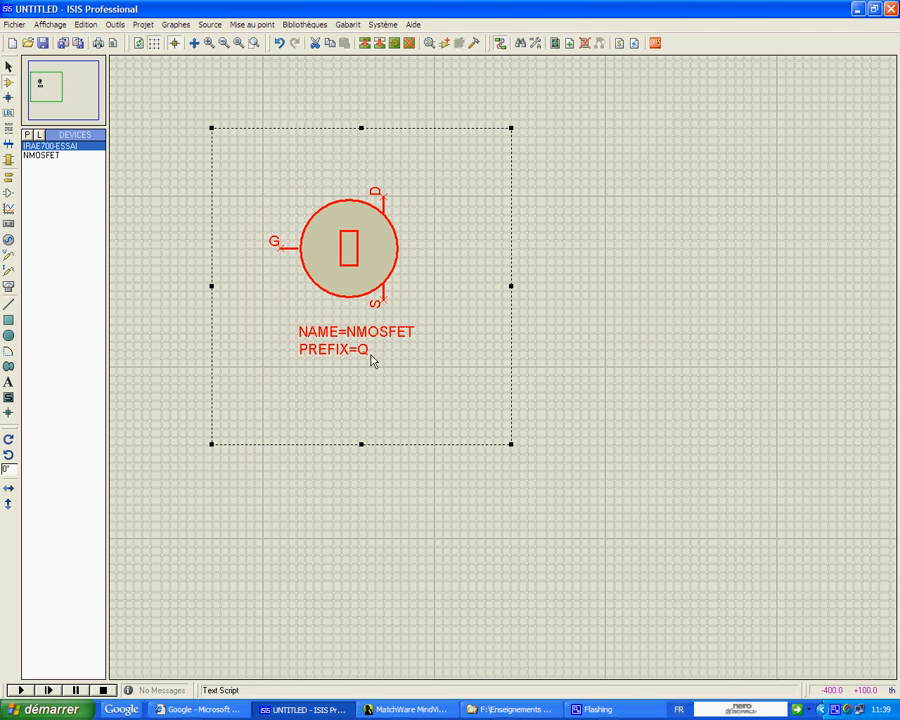
- Start saving the project under a new name and browse from the SAMPLES folder to the 238Go (F:) drive
left_click(14, 24)
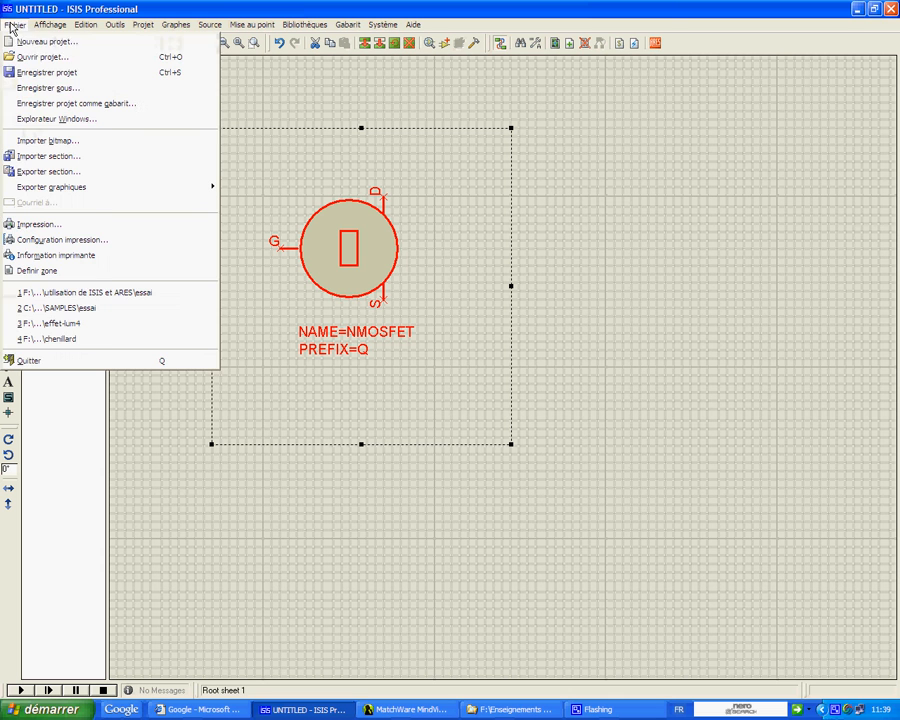
left_click(45, 92)
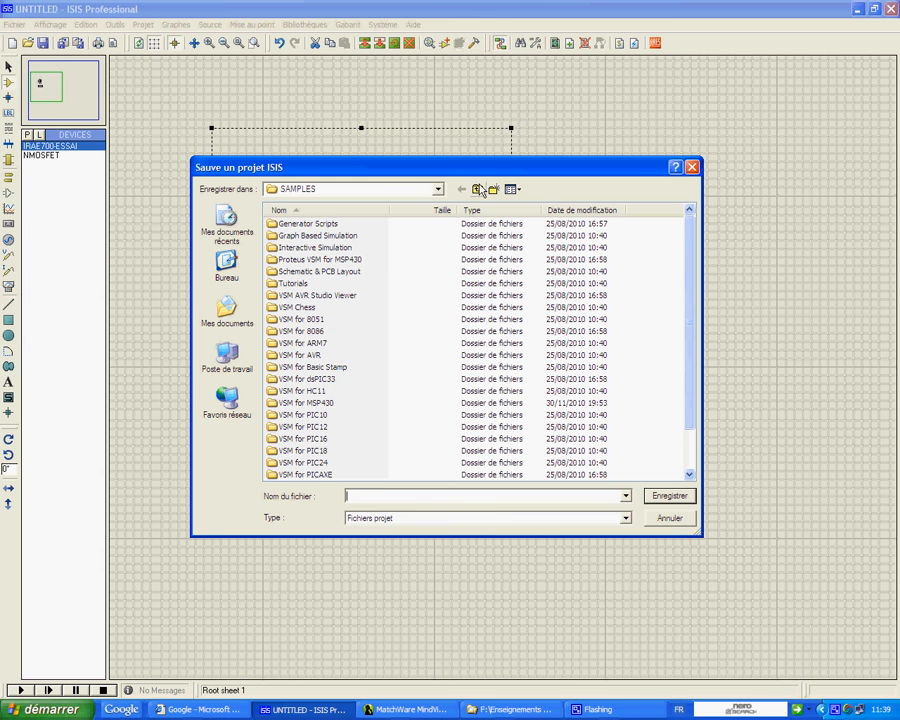
left_click(479, 190)
left_click(479, 190)
left_click(479, 190)
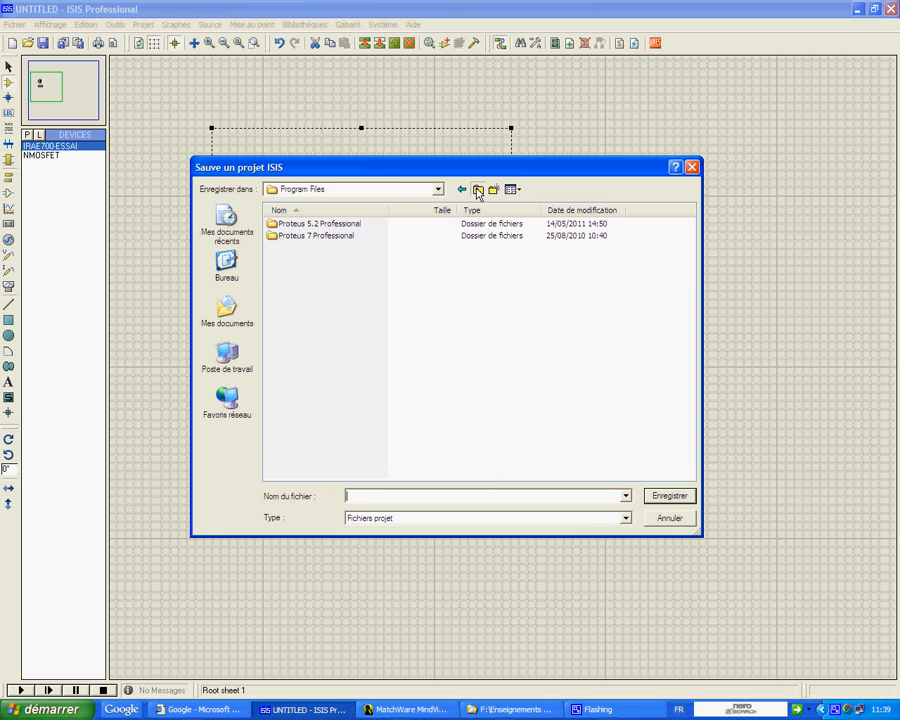
left_click(479, 190)
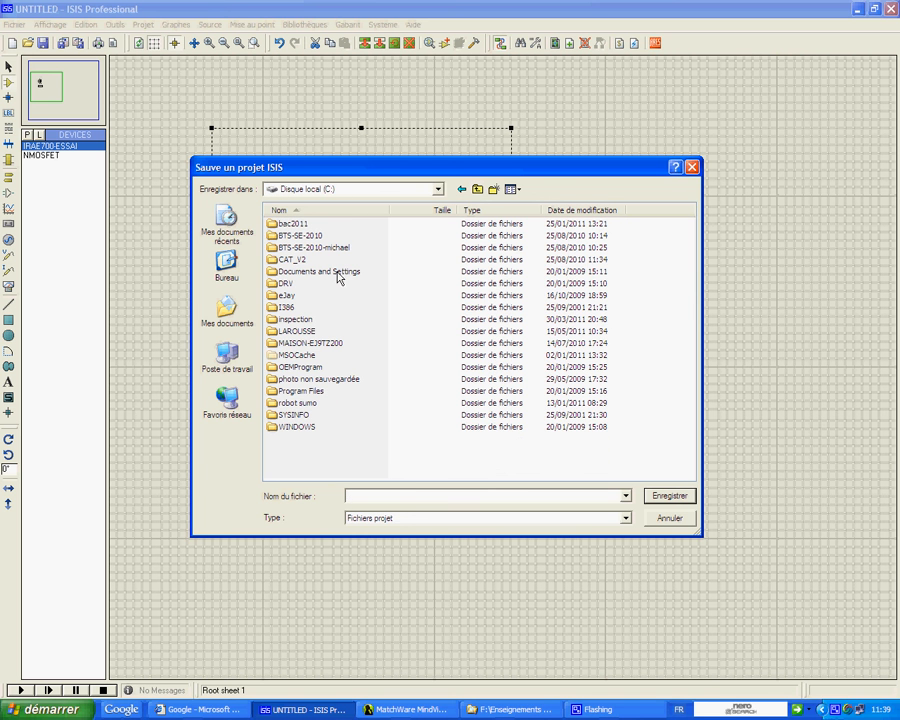
left_click(479, 190)
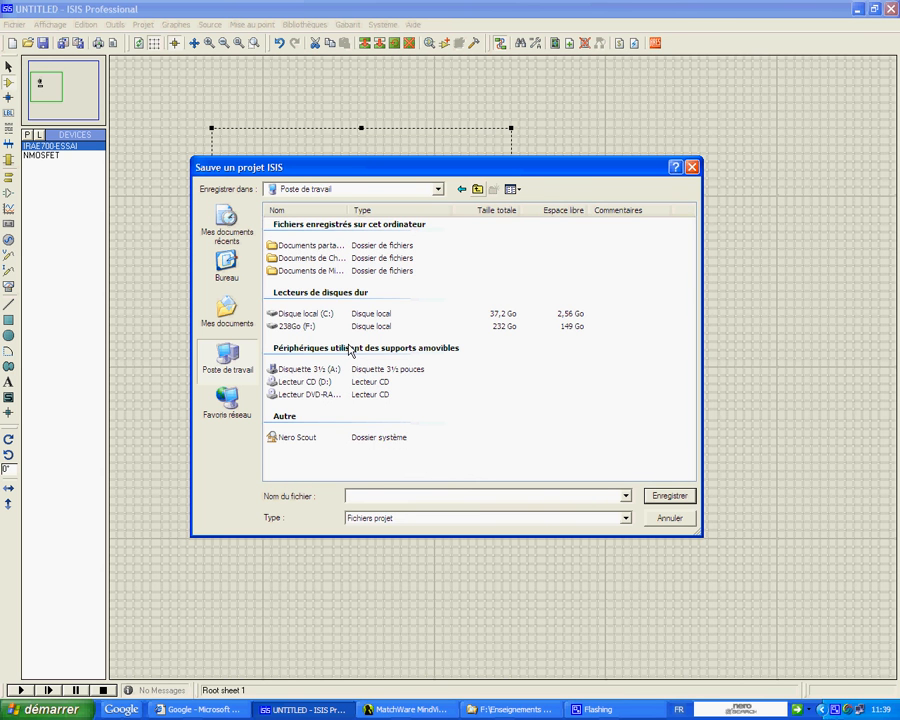
double_click(283, 327)
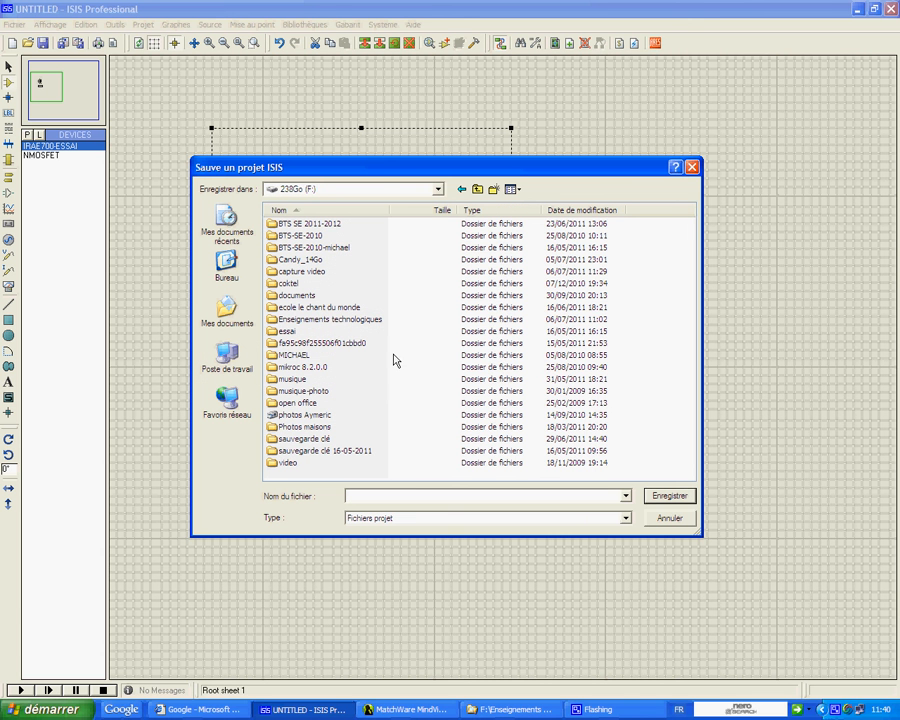
- Save the project as irae700 in the folder "Enseignements technologiques\utilisation de ISIS et ARES"
left_click(328, 320)
double_click(328, 320)
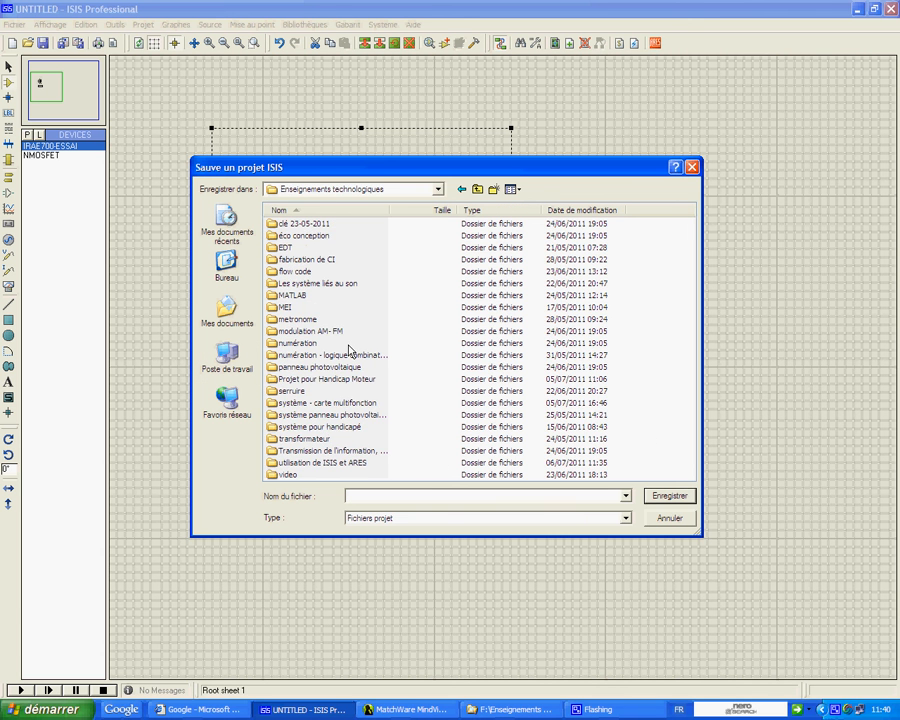
left_click(318, 463)
double_click(318, 463)
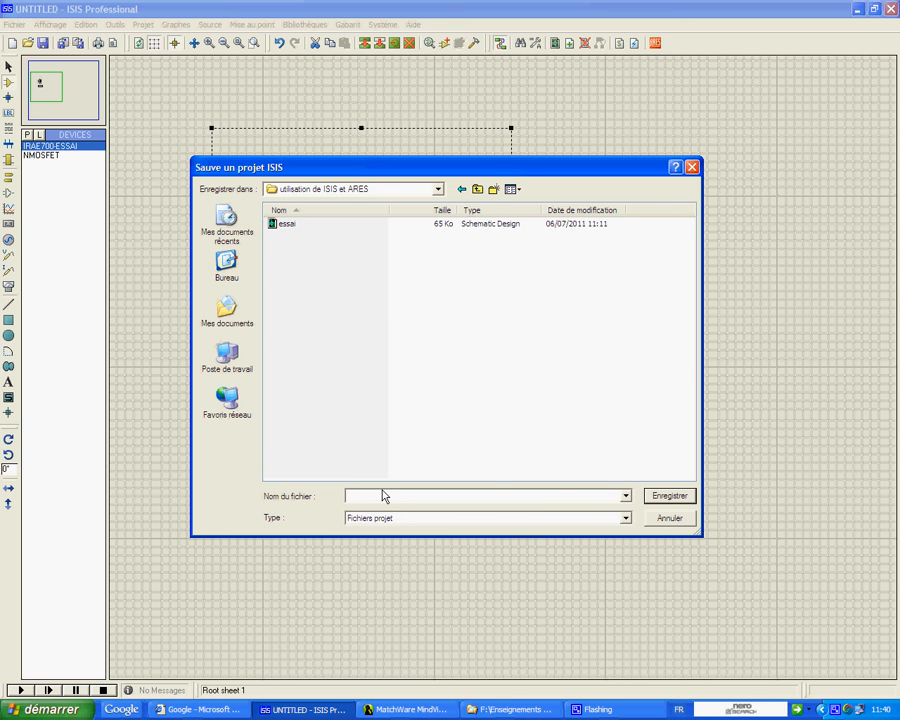
type("irae700")
left_click(669, 494)
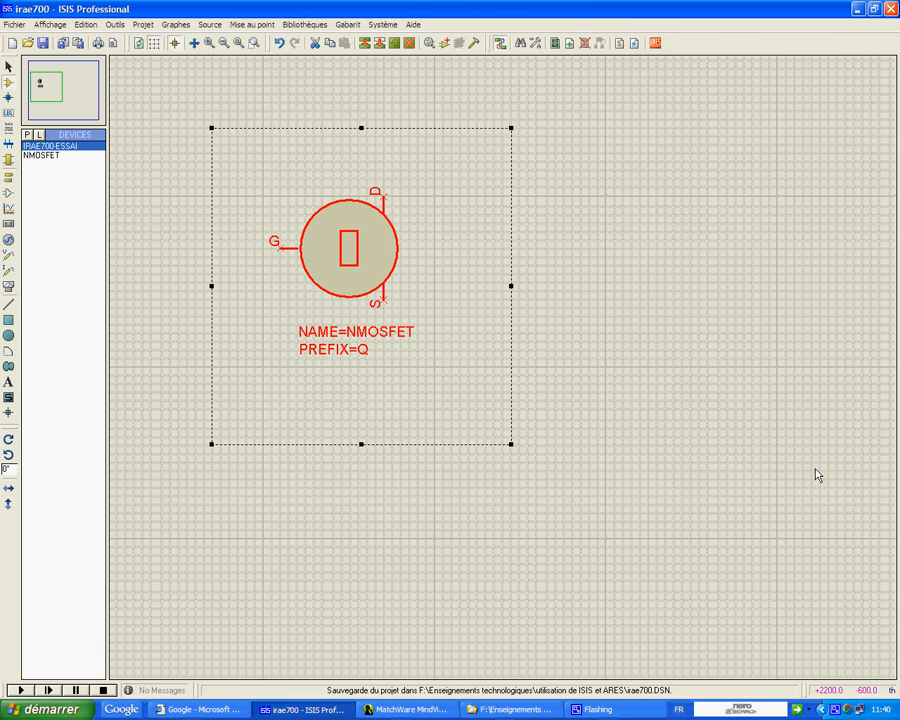
right_click(836, 713)
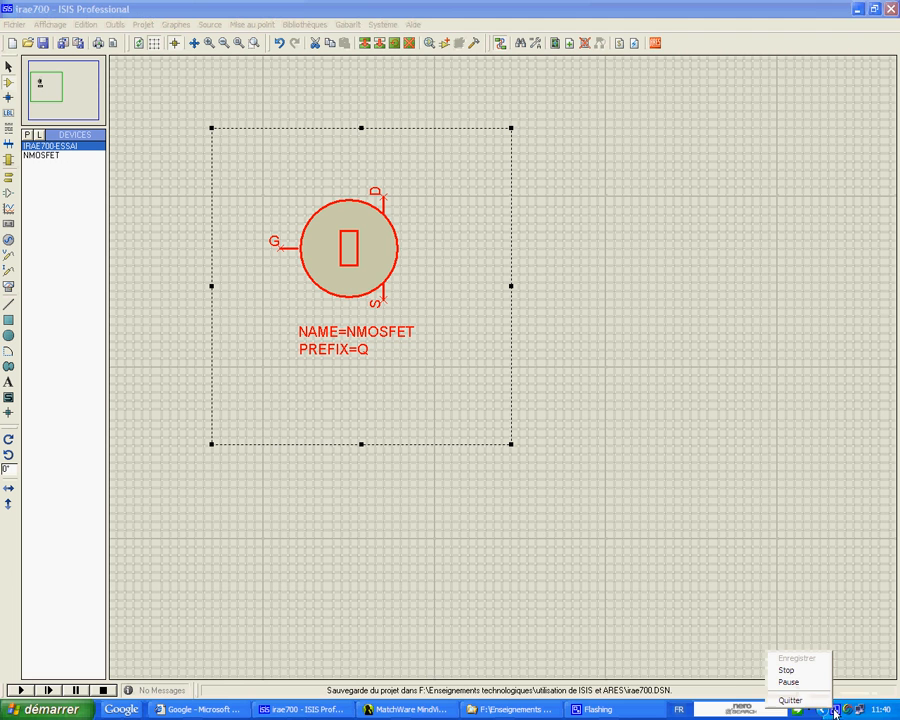